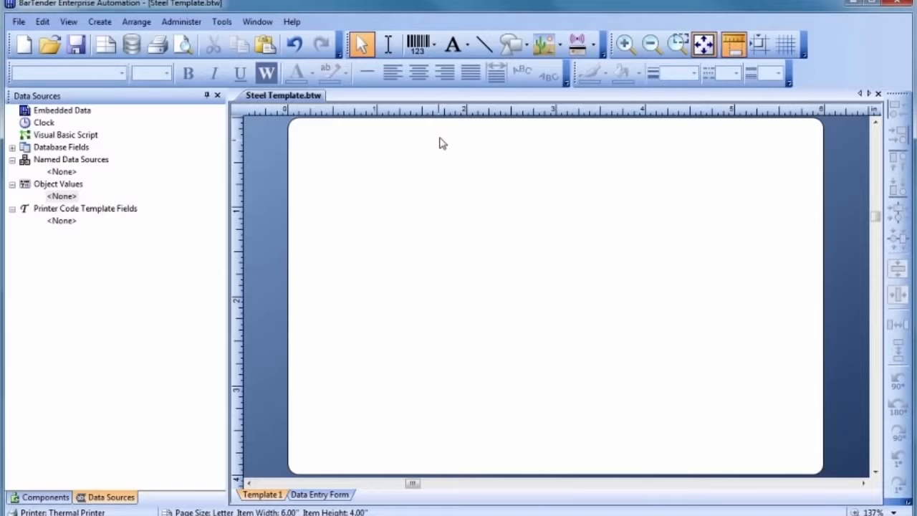
- Add a single-line text object near the label's upper right corner reading "AISI 309 SS 14"
left_click(451, 46)
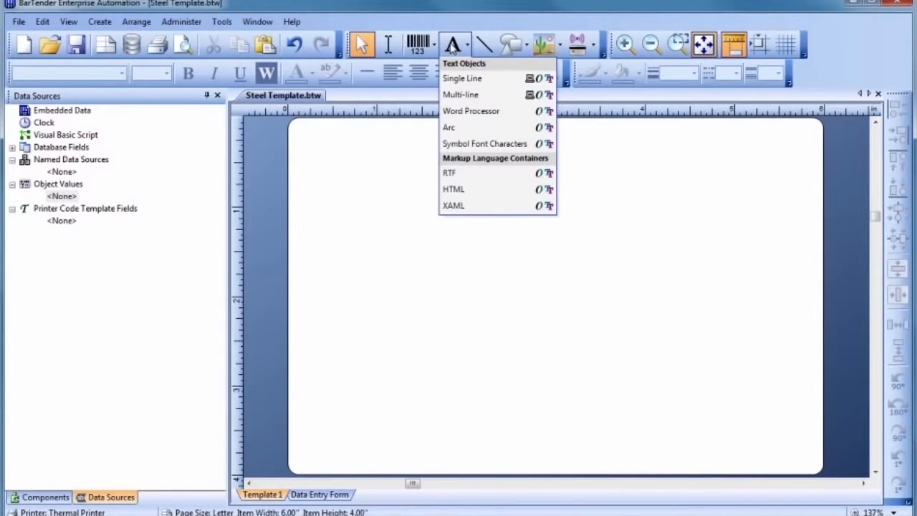
left_click(462, 78)
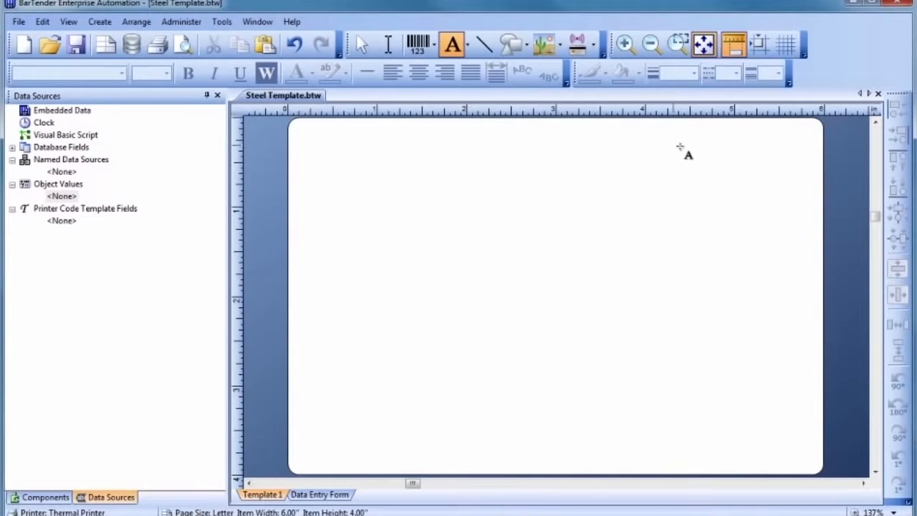
left_click(759, 171)
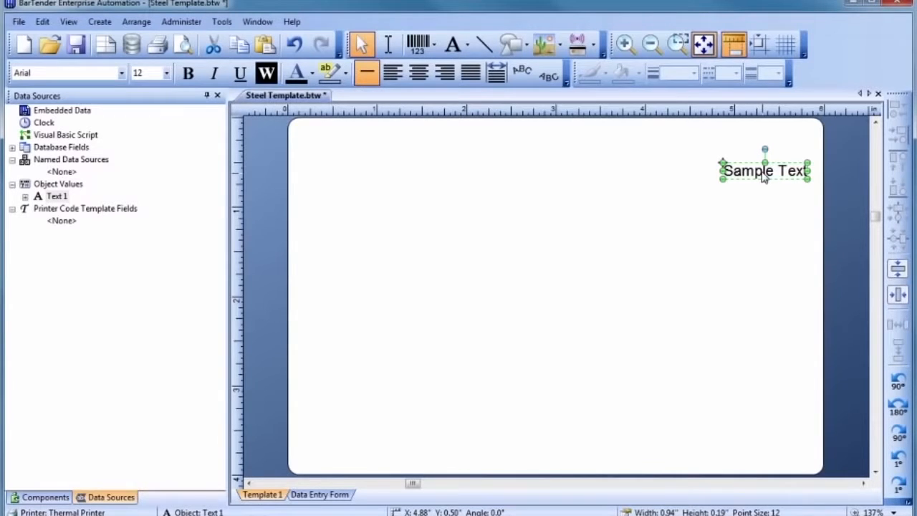
double_click(764, 178)
type("AISI ")
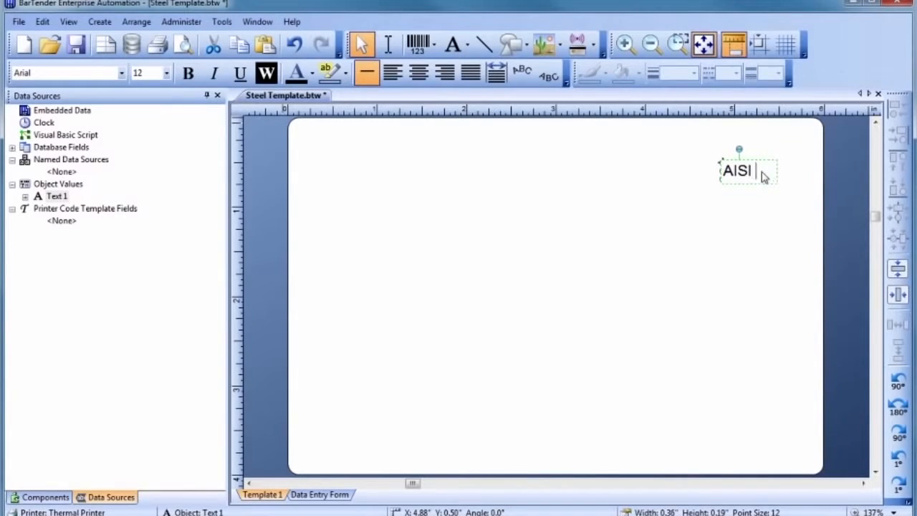
type("309 SS 14")
key("Escape")
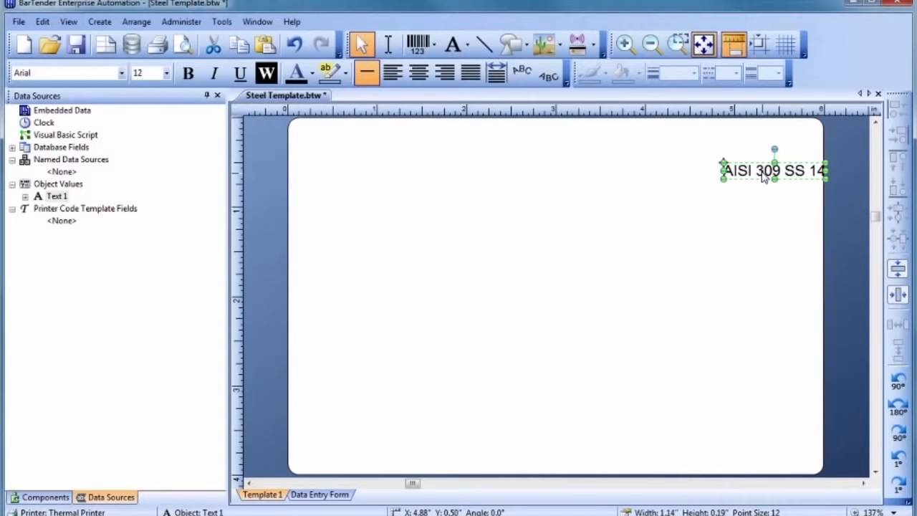
- Enlarge the steel grade text toward the upper left and format it as bold Times New Roman at 36 pt
left_click_drag(723, 162, 528, 129)
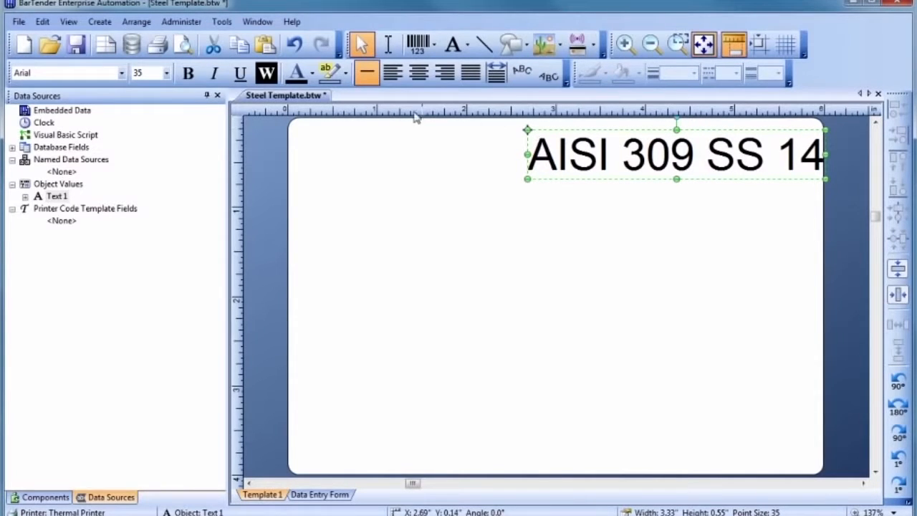
left_click(122, 73)
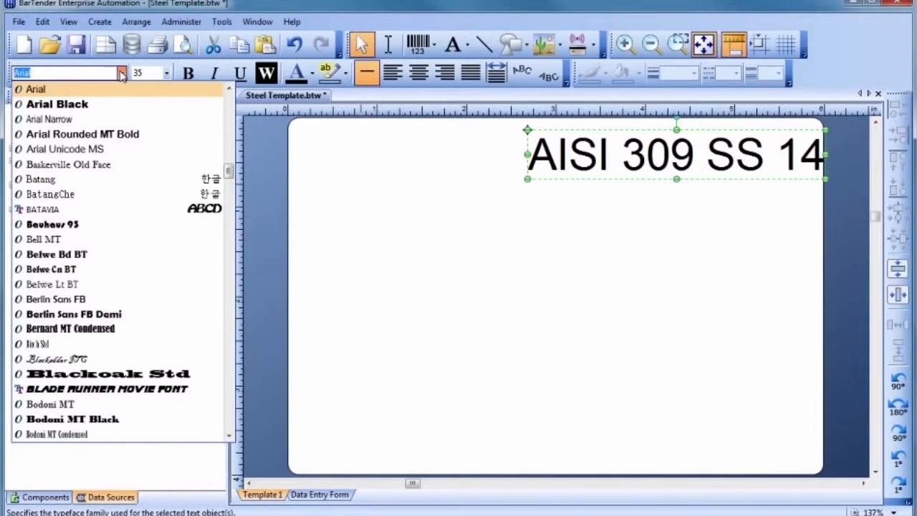
type("Times New Roman")
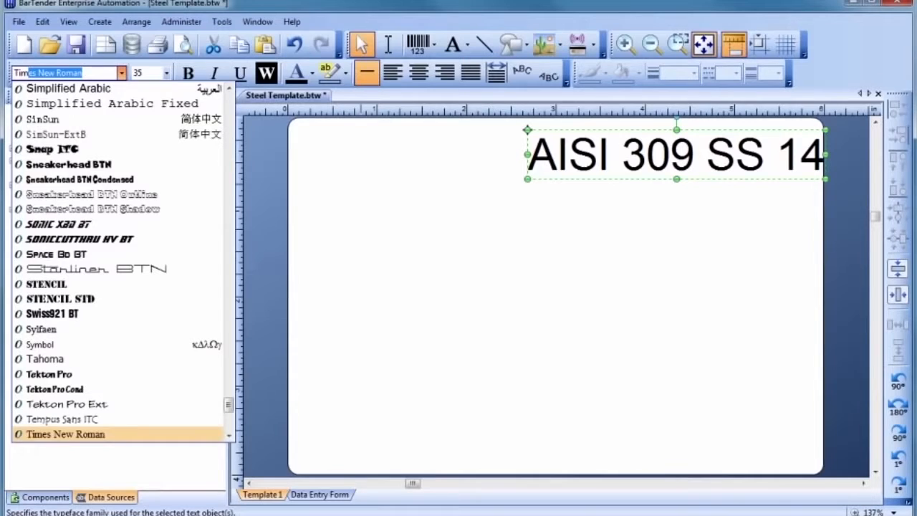
key("Return")
key("Tab")
type("36")
key("Return")
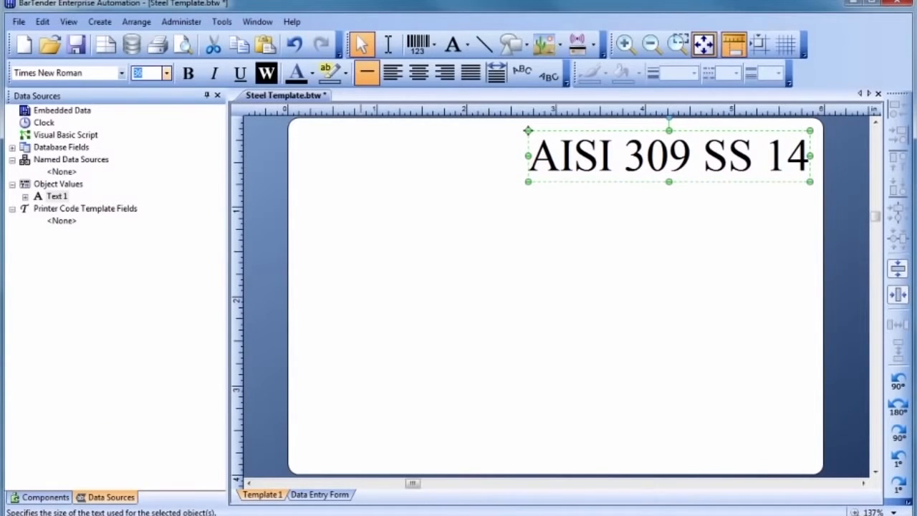
left_click(188, 74)
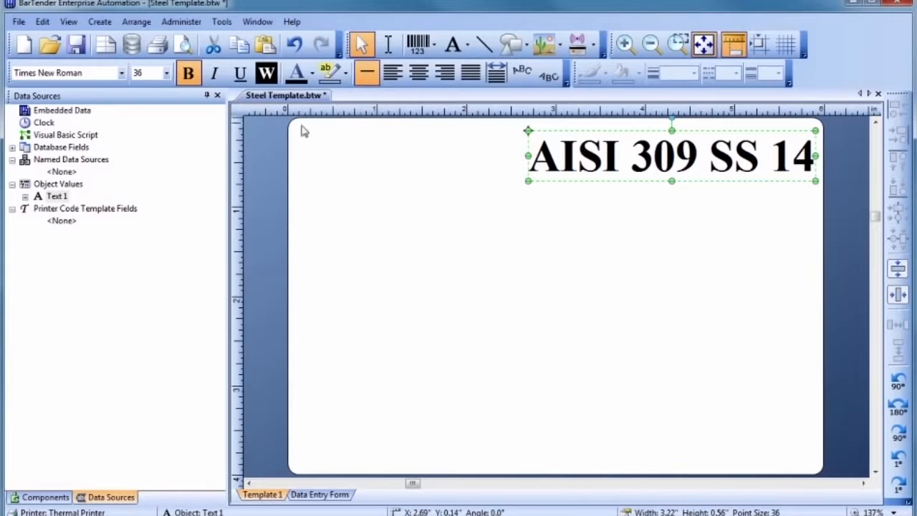
left_click(426, 186)
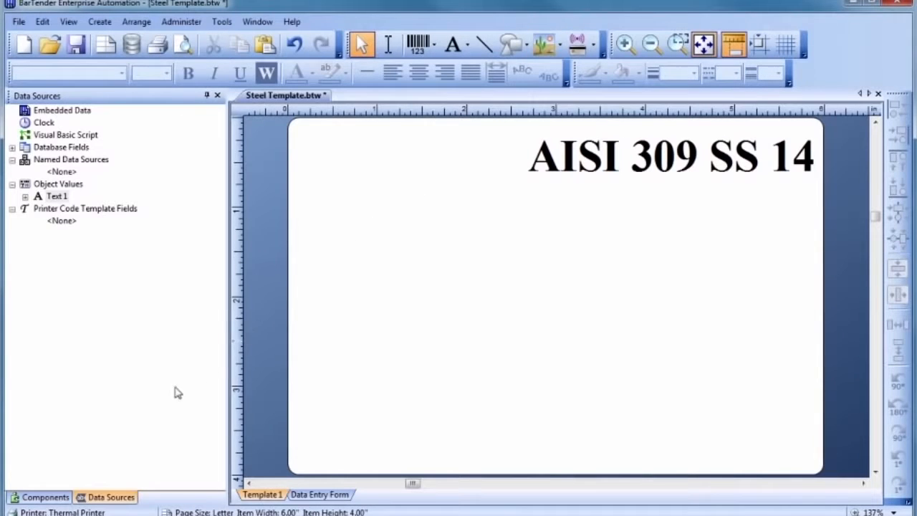
- Look over the available components, return to the data sources, and narrow the side pane beside the template
left_click(41, 497)
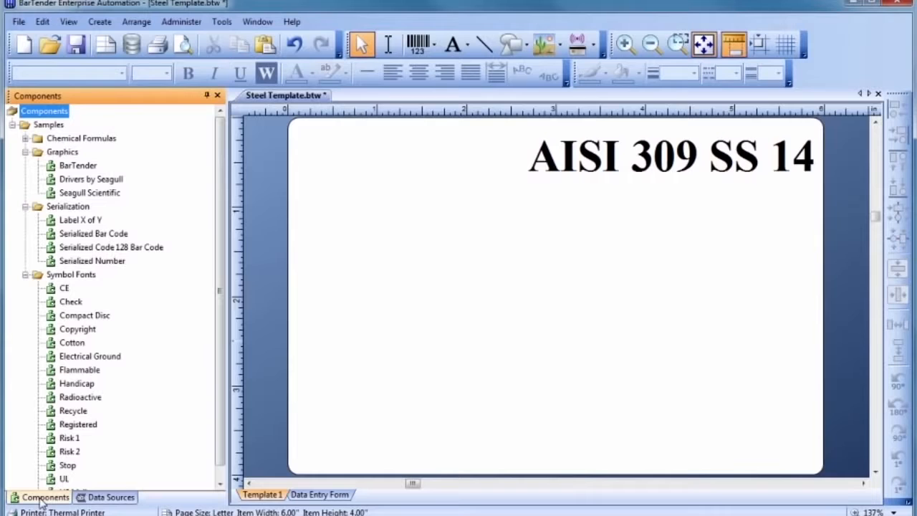
left_click(106, 498)
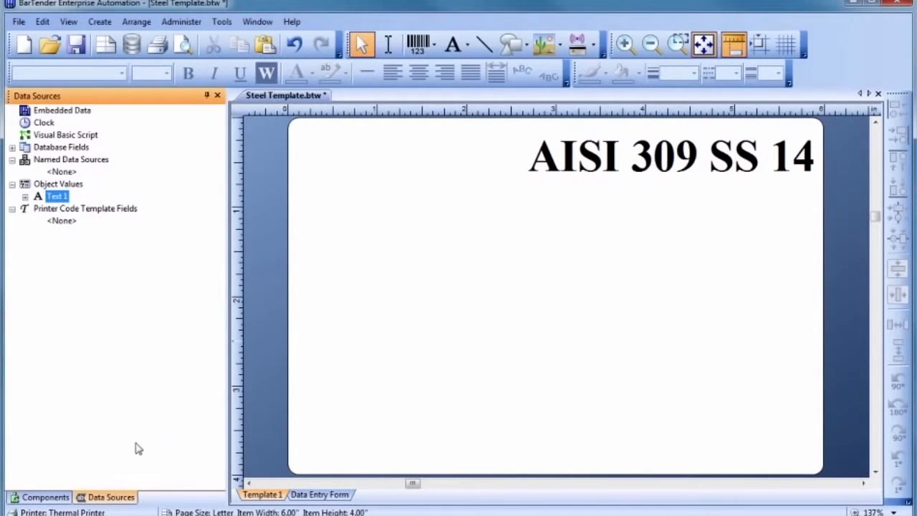
left_click_drag(225, 286, 169, 294)
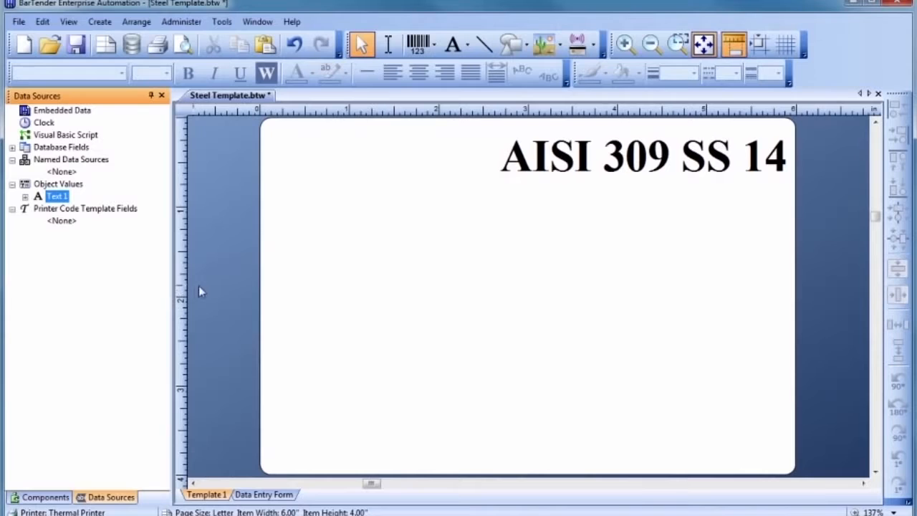
left_click(351, 250)
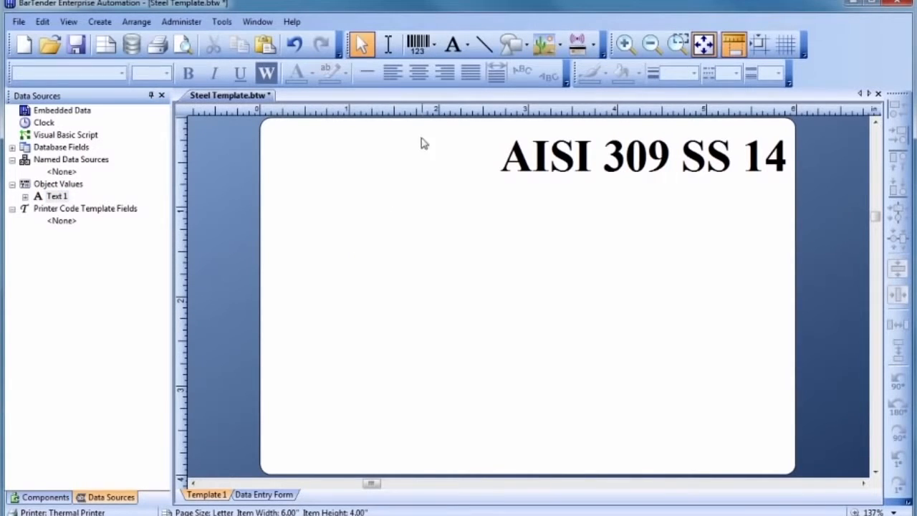
- Draw full-width horizontal lines at about 0.88" and 2.50" down, plus a vertical line 2.50" across from the label's top edge to the lower line
left_click(483, 46)
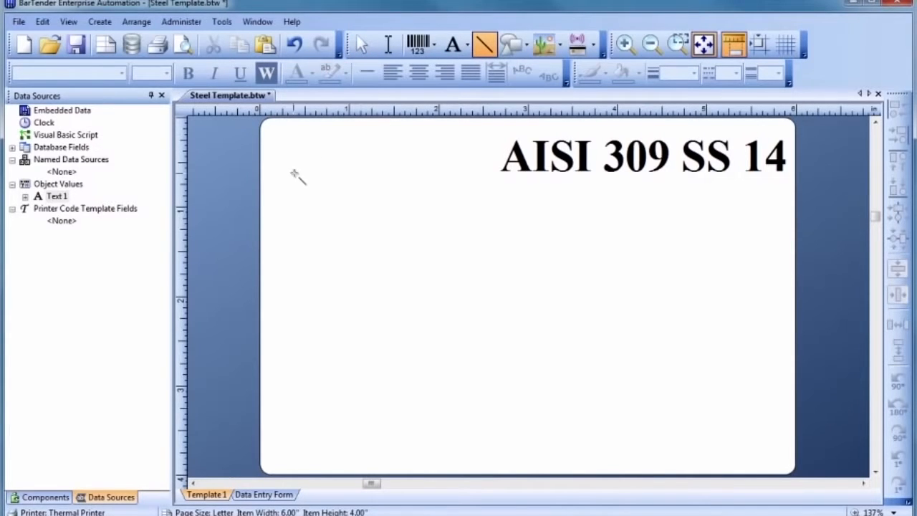
left_click_drag(260, 196, 797, 196)
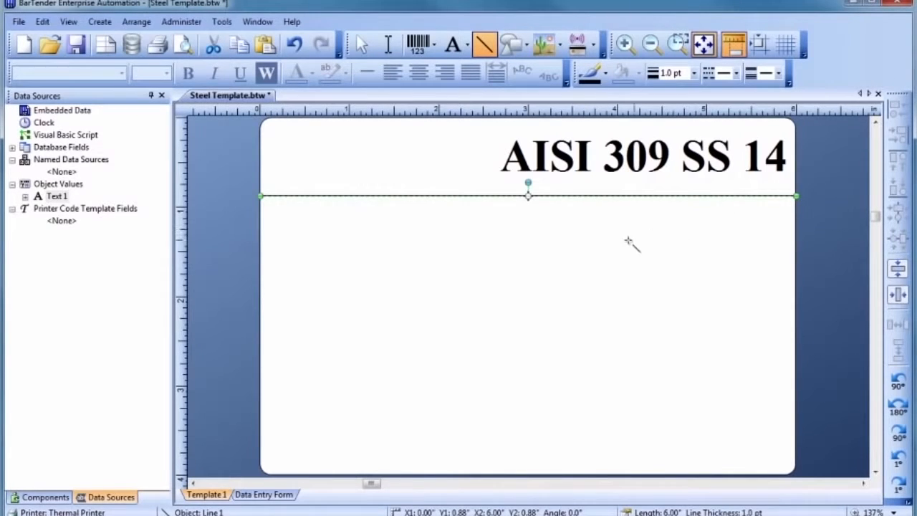
left_click_drag(261, 341, 797, 341)
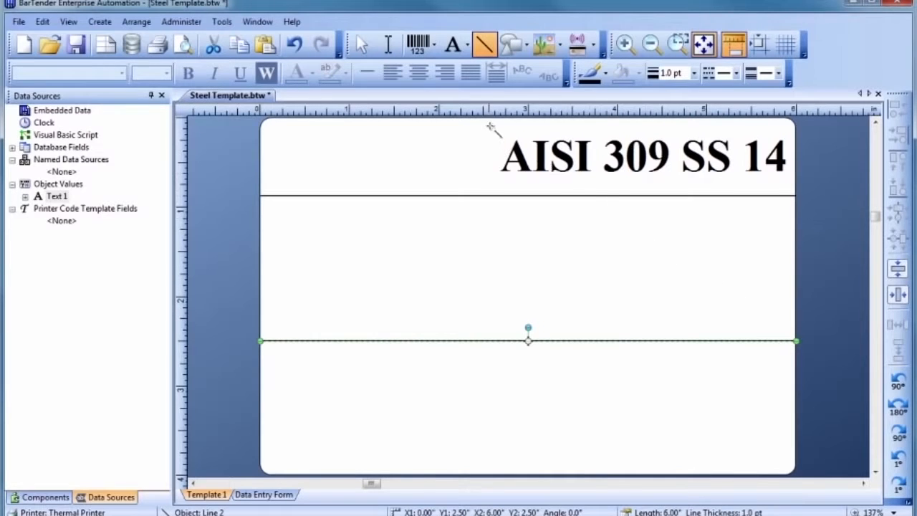
left_click_drag(483, 119, 483, 341)
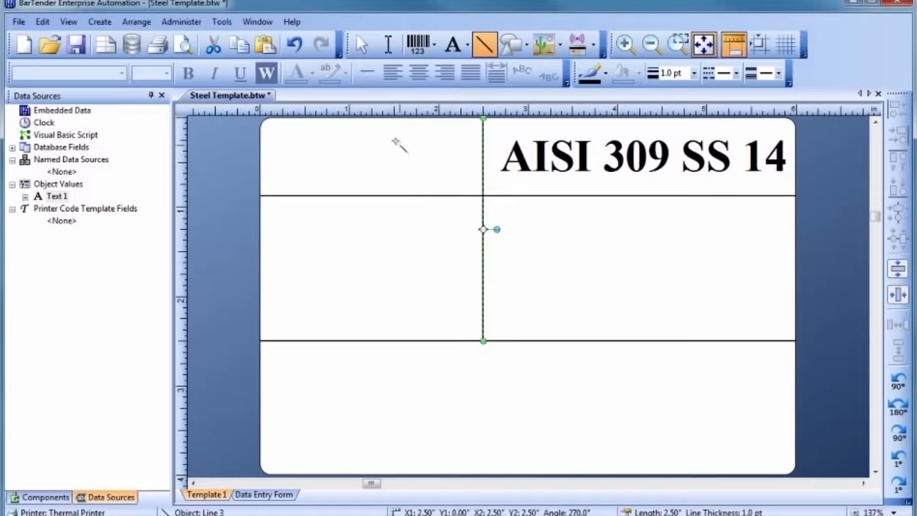
left_click(360, 46)
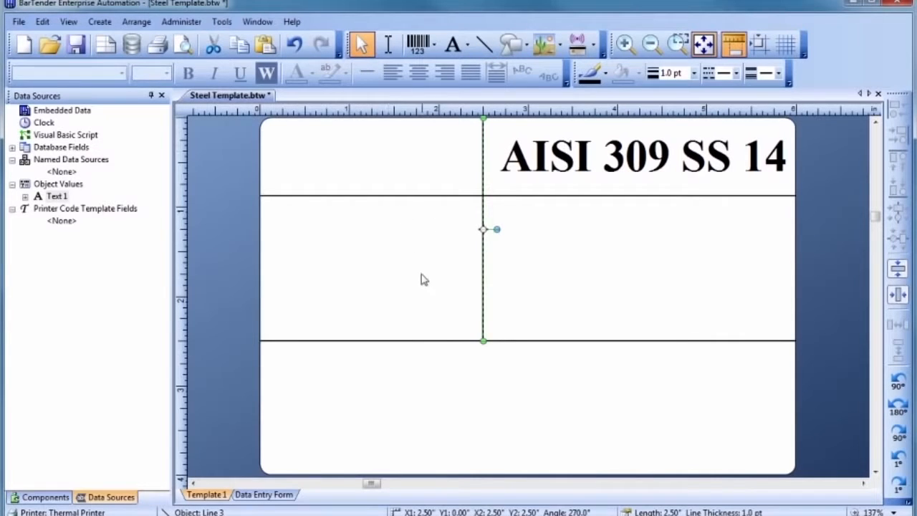
- Set the thickness of all three divider lines to 2.0 pt
left_click(443, 342, "shift")
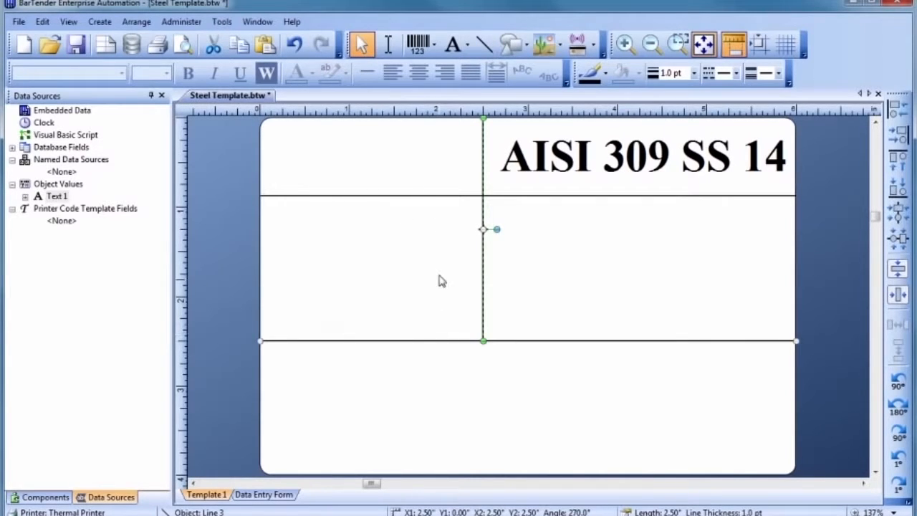
left_click(438, 196, "shift")
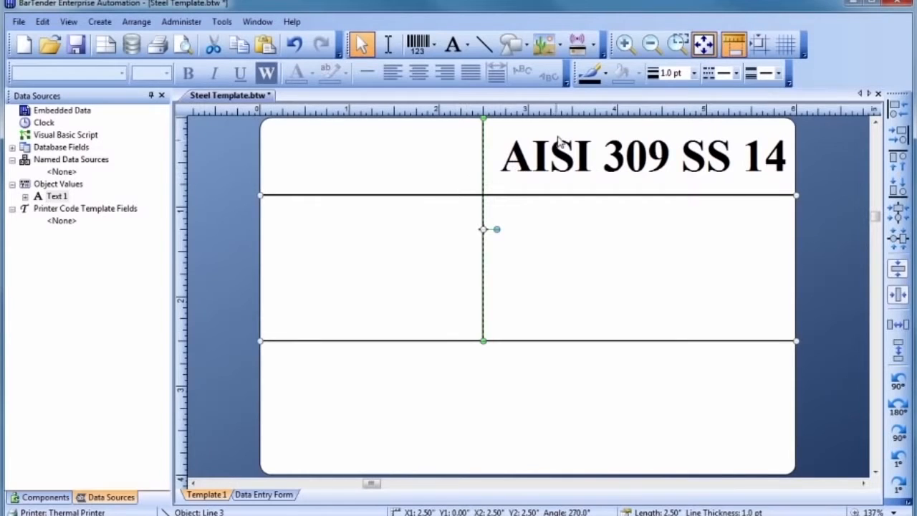
left_click(694, 73)
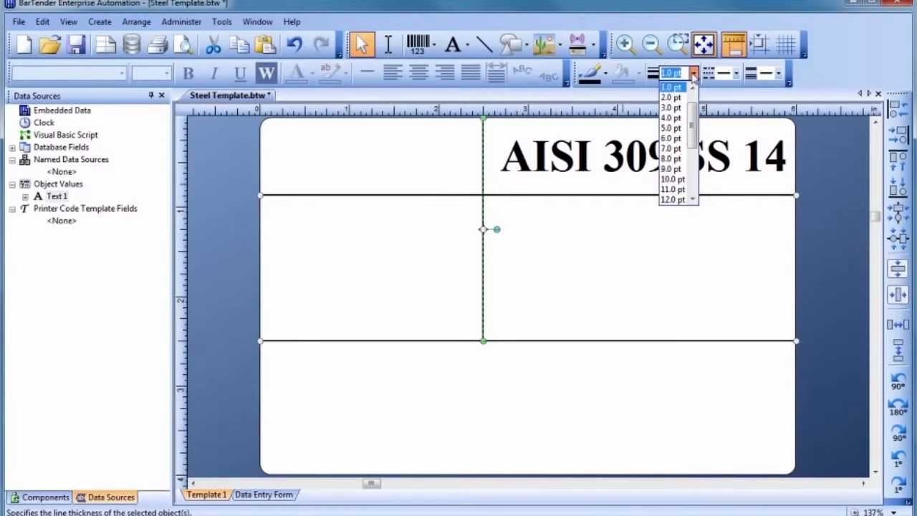
left_click(682, 99)
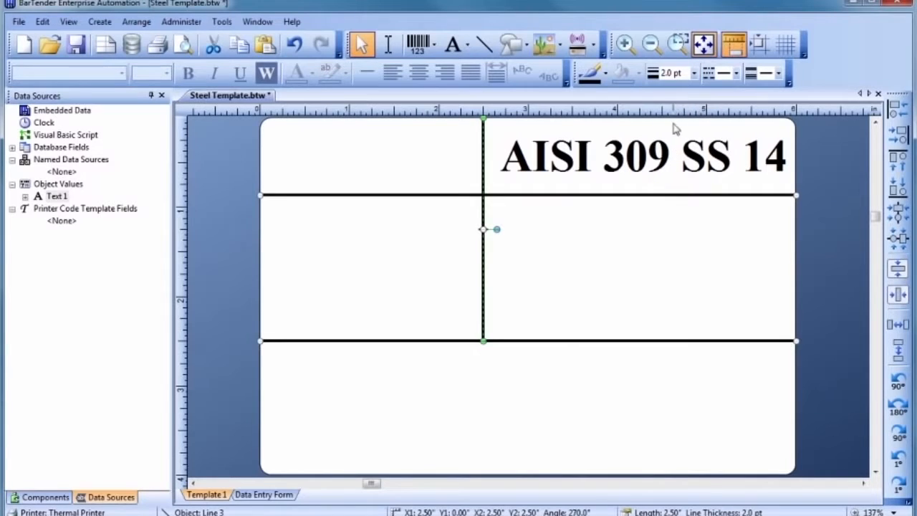
left_click(643, 273)
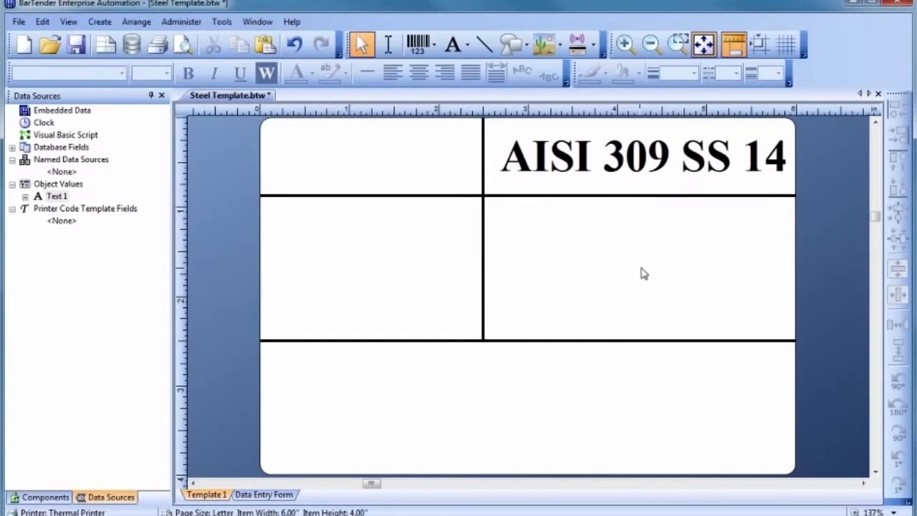
- Place a GS1-128 (01), 40 mils, 100% bar code centred in the label's bottom section
left_click(420, 45)
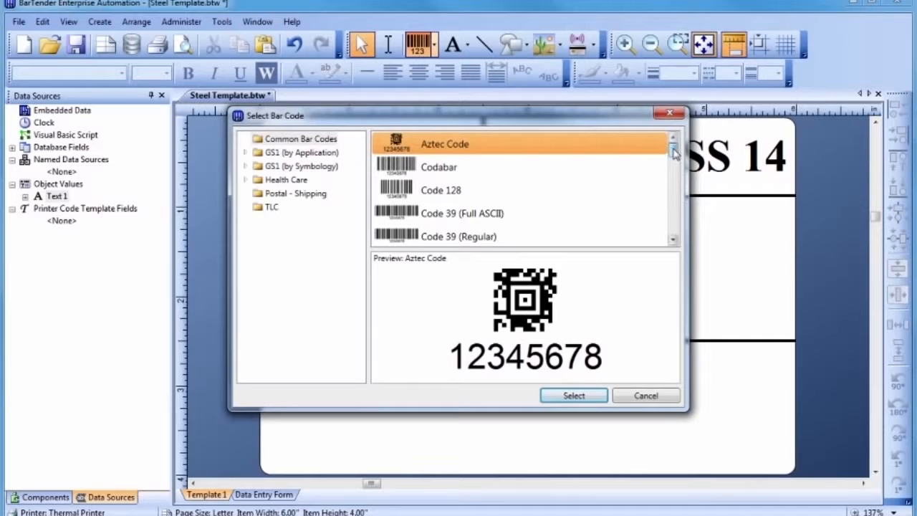
left_click_drag(674, 154, 672, 230)
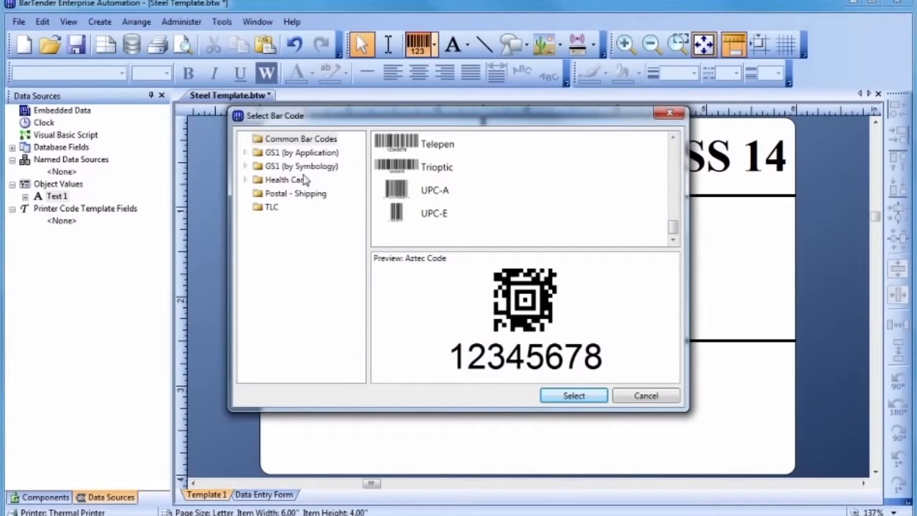
left_click(245, 166)
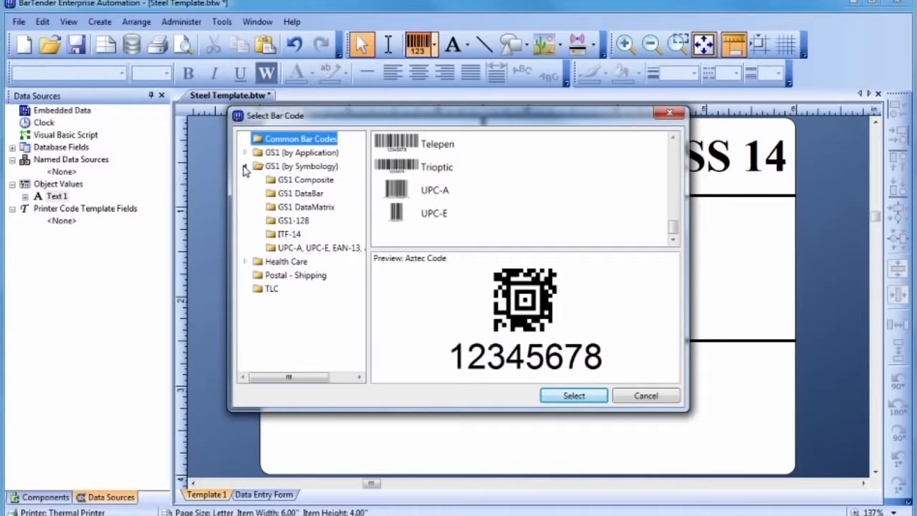
left_click(273, 226)
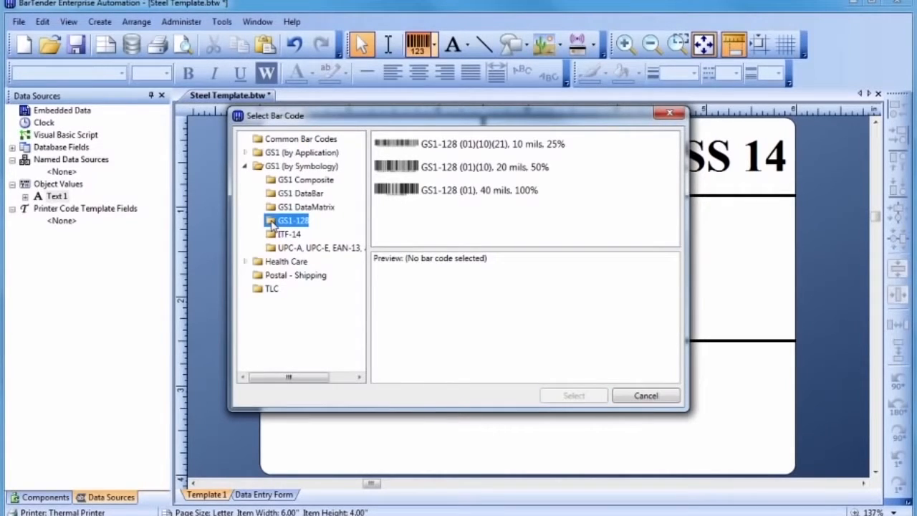
left_click(422, 192)
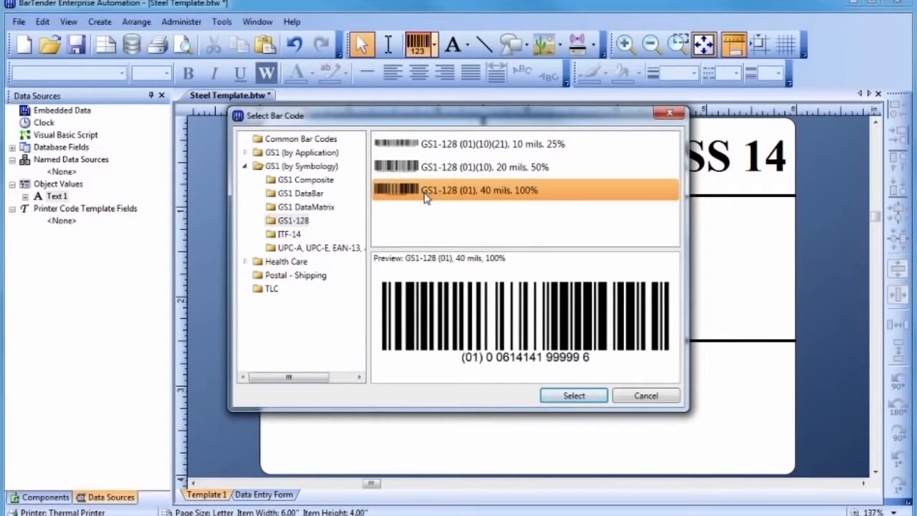
left_click(574, 397)
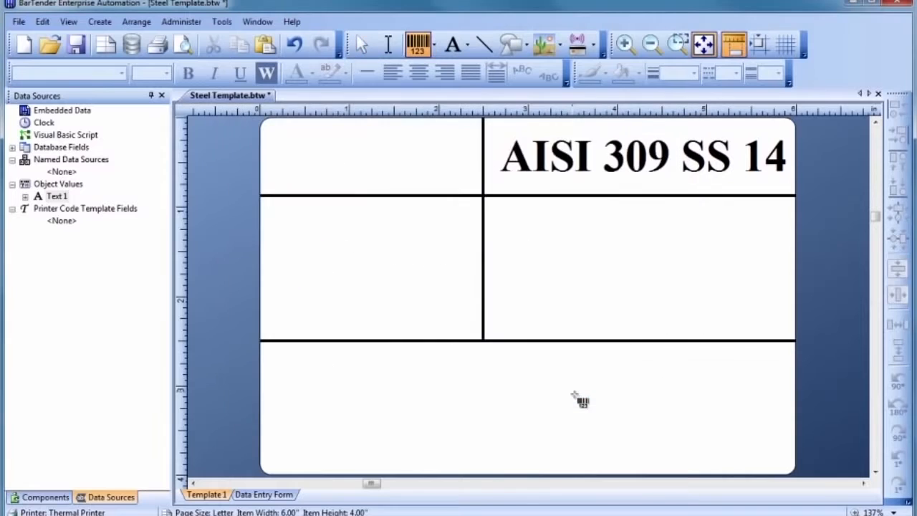
left_click(528, 392)
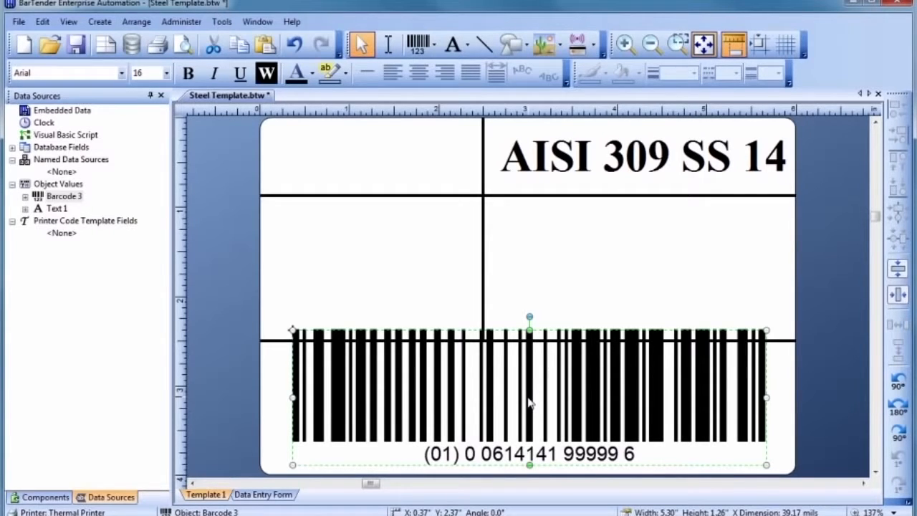
double_click(528, 402)
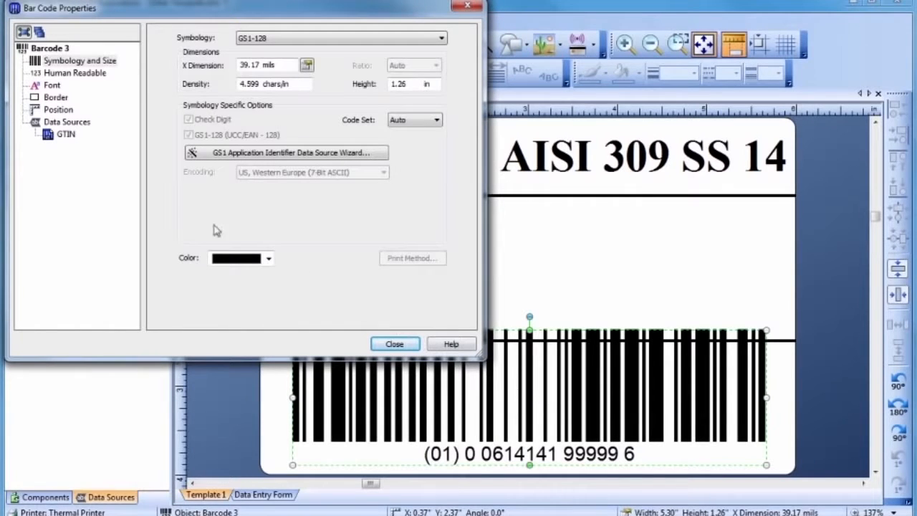
left_click(51, 136)
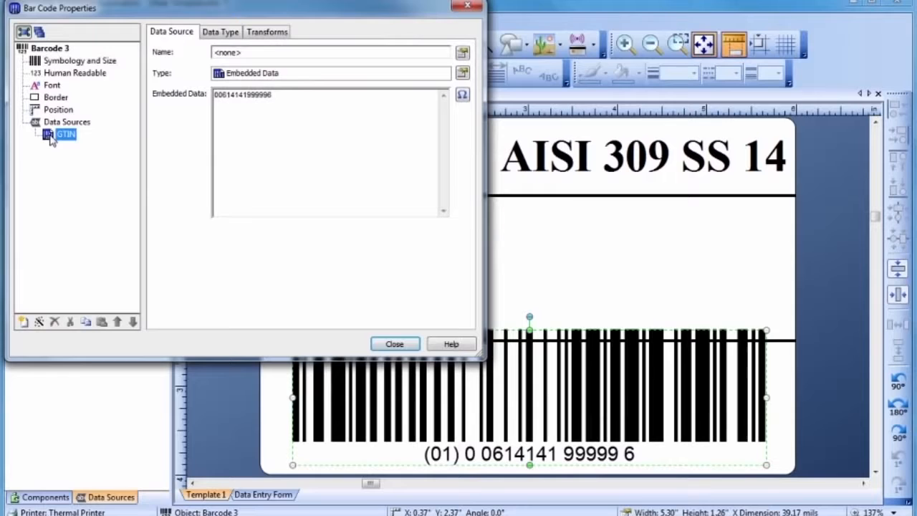
left_click_drag(277, 99, 211, 101)
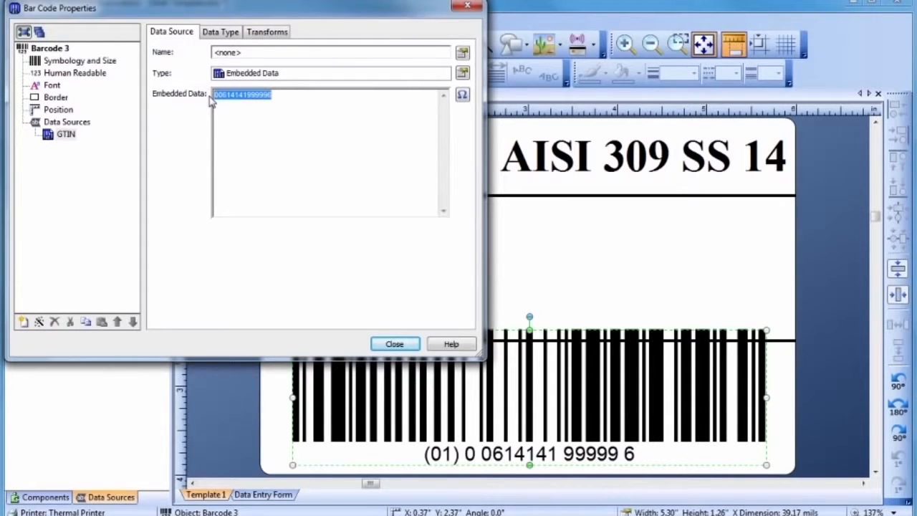
type("0056116100010")
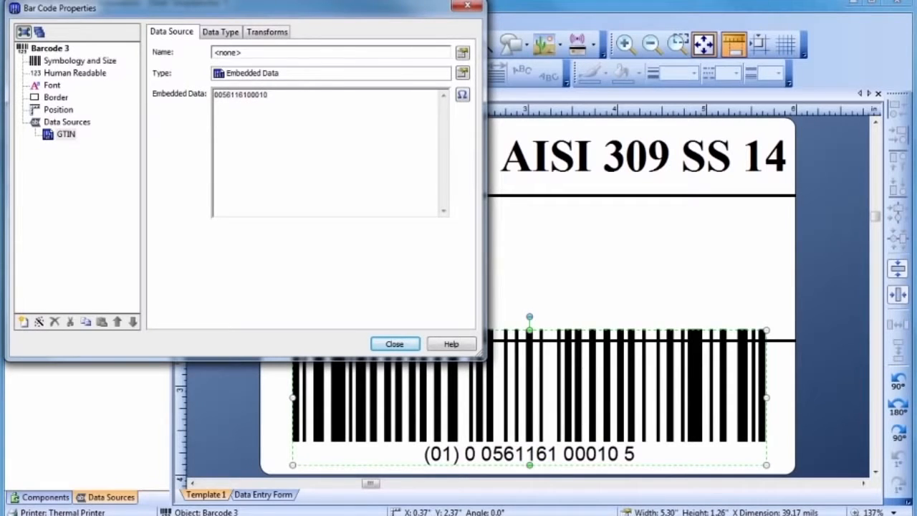
- Set the bar code's human-readable font to Arial Black at 18 points
left_click(50, 86)
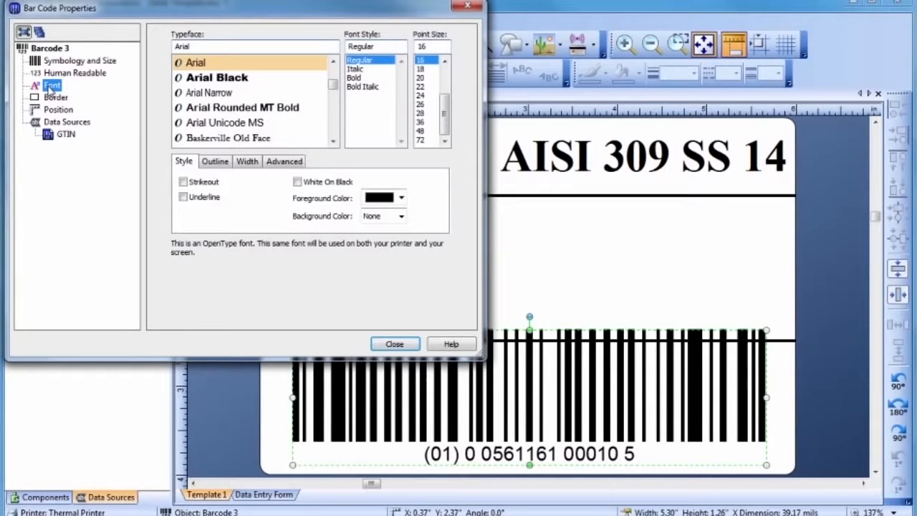
left_click(206, 78)
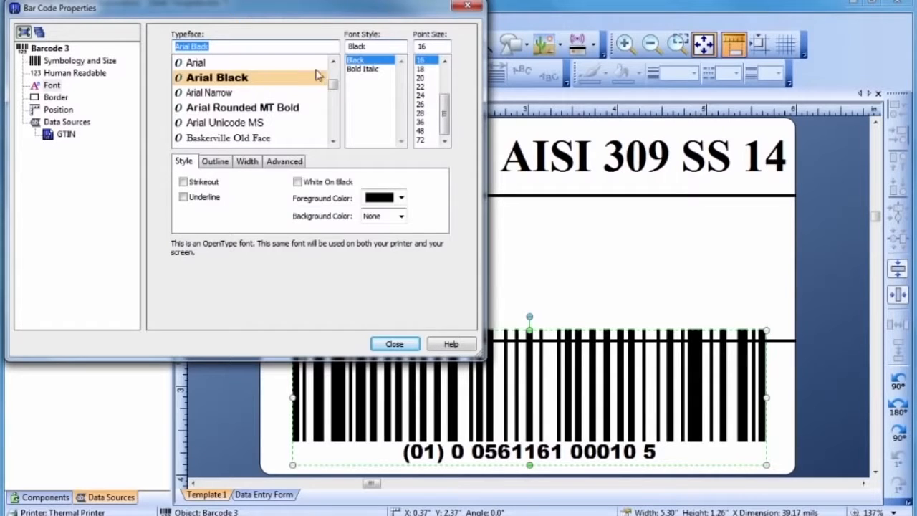
left_click(420, 69)
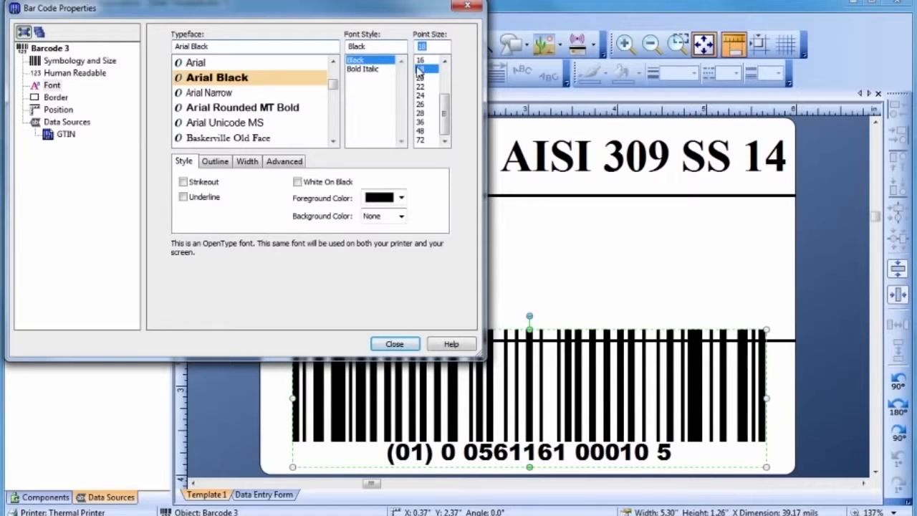
- Place the bar code's human-readable text above the bars and close its properties
left_click(78, 73)
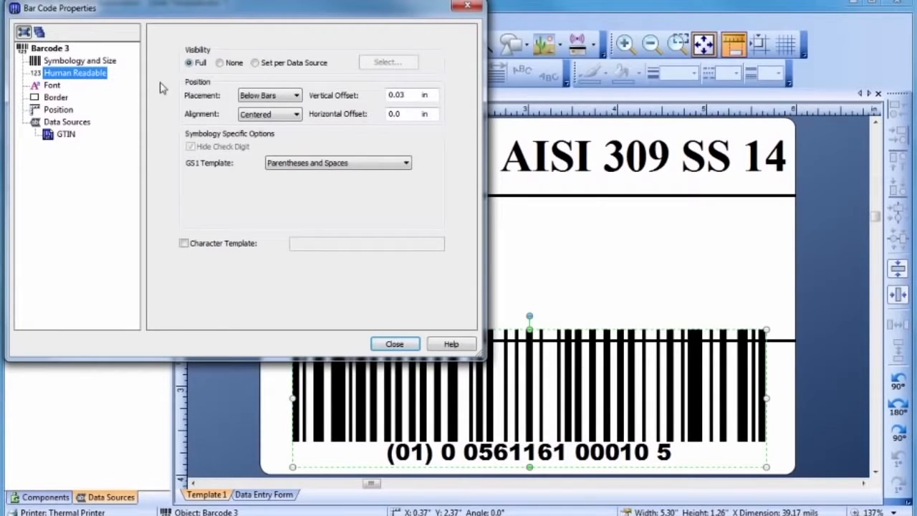
left_click(265, 94)
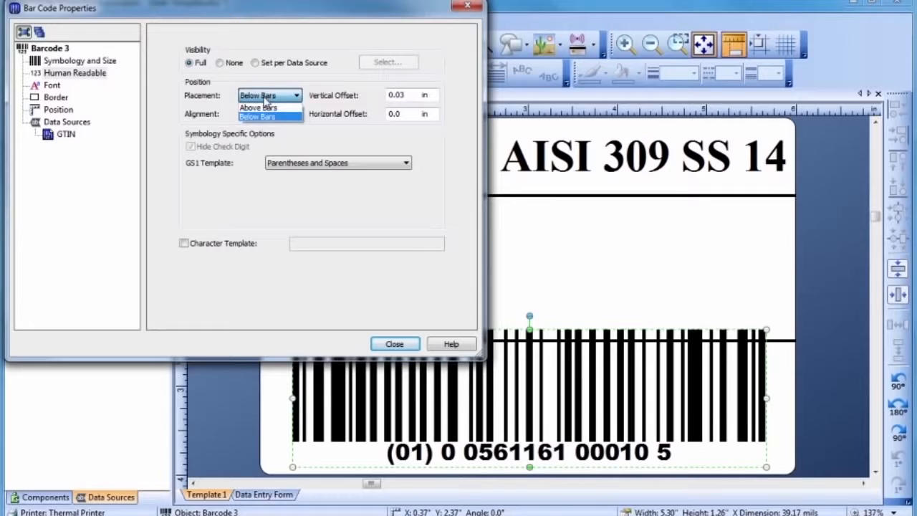
left_click(265, 108)
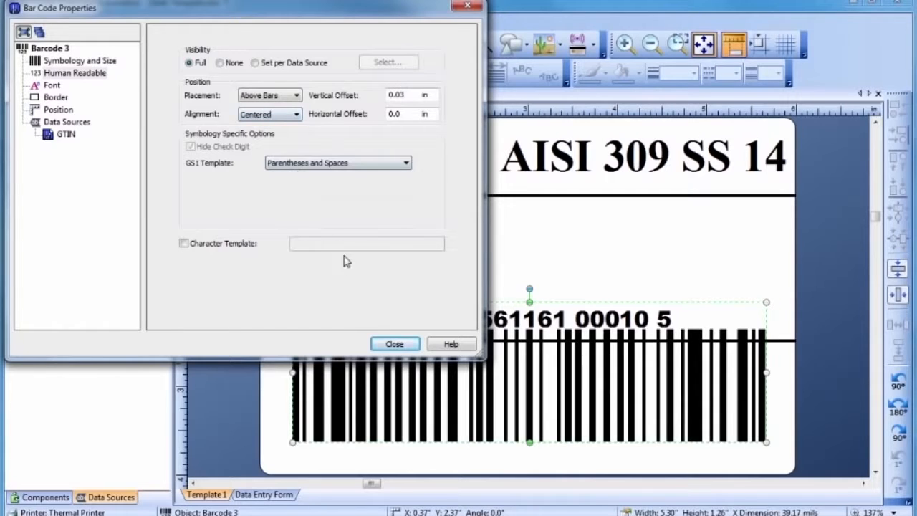
left_click(393, 344)
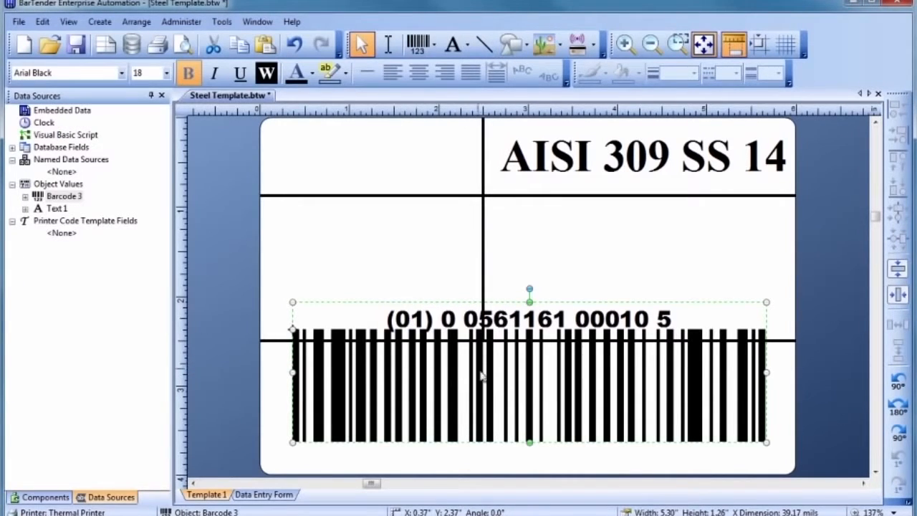
- Move the bar code down to the label's bottom edge and reduce its height to about 1.02" so it clears the lower divider
left_click_drag(530, 386, 531, 413)
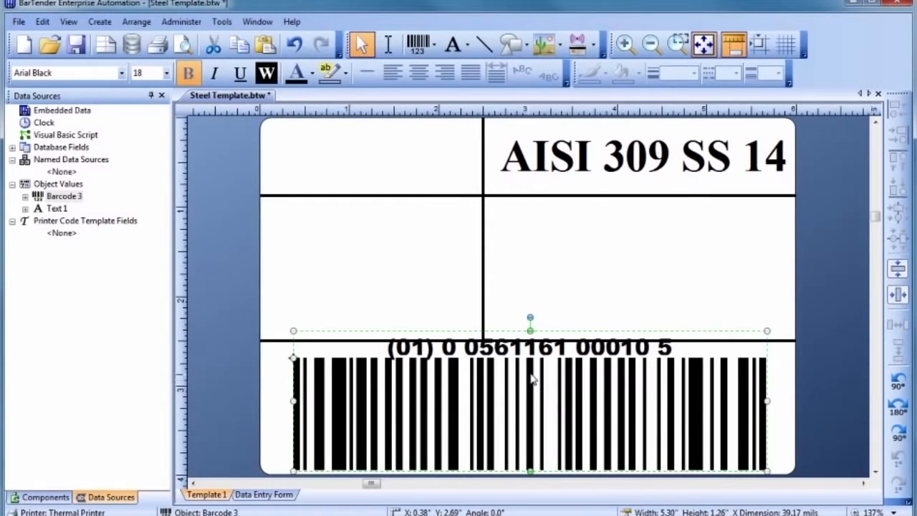
left_click_drag(531, 331, 531, 350)
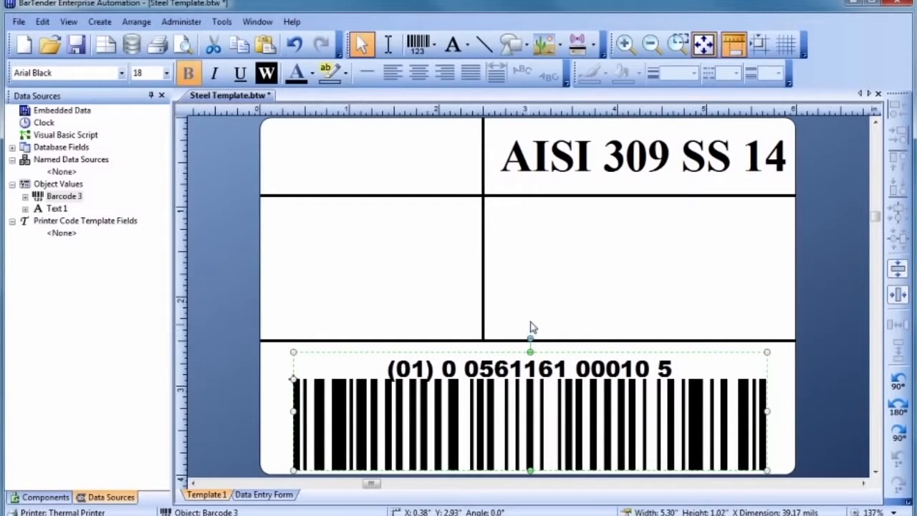
left_click(531, 325)
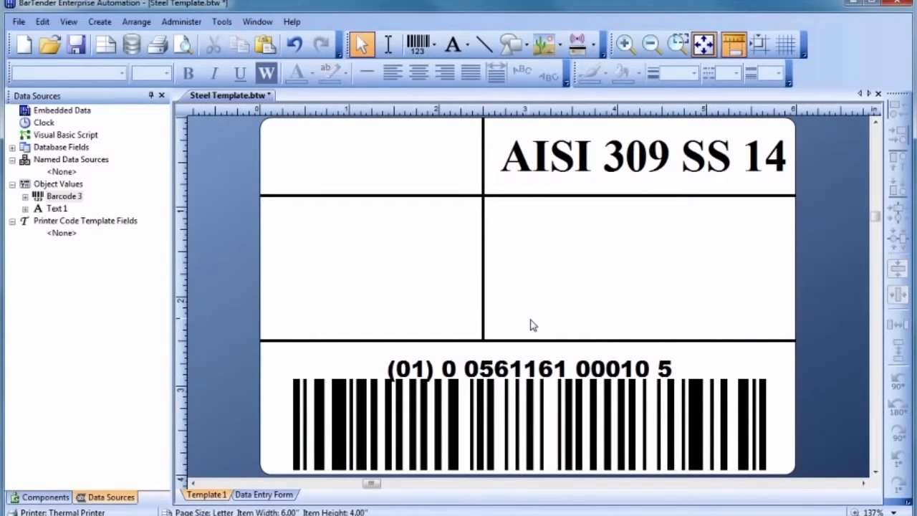
- Look over the supported picture file types, insert SteelCoLogo.bmp into the label's top-left cell, and enlarge it to about 2.26" by 0.72"
left_click(545, 45)
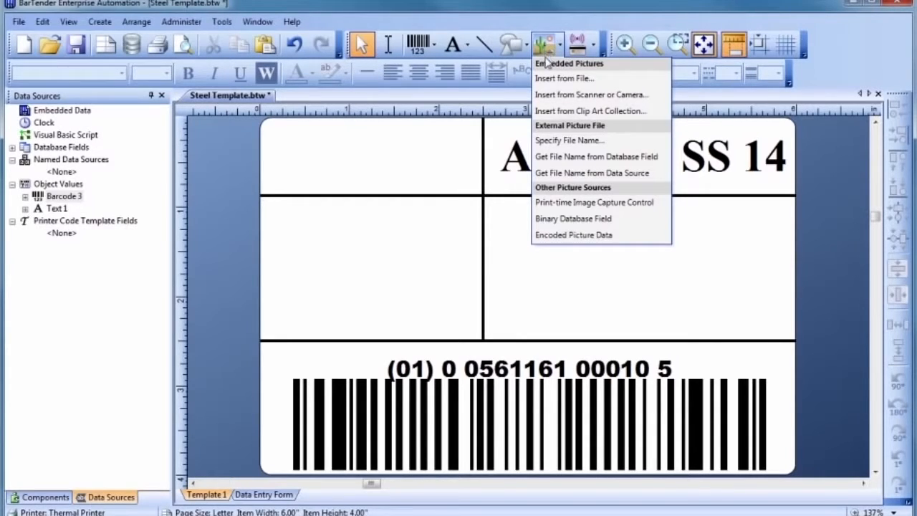
left_click(555, 78)
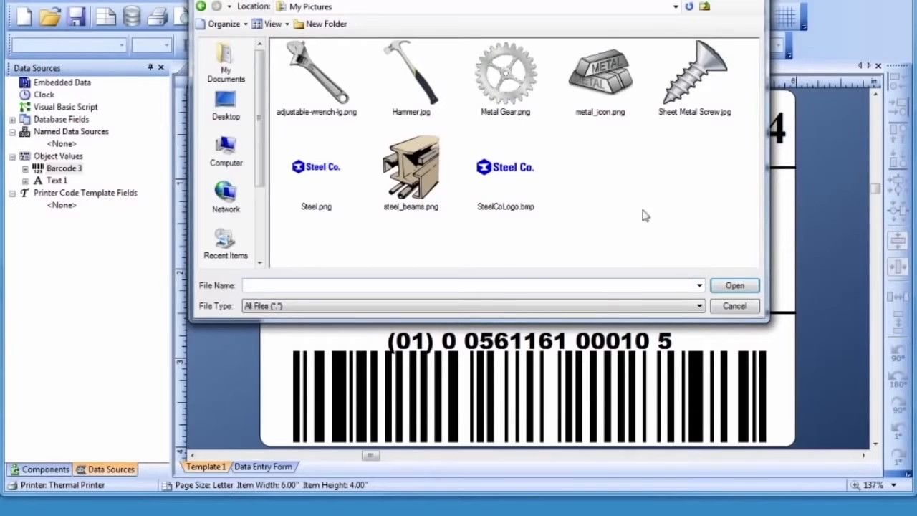
left_click(700, 307)
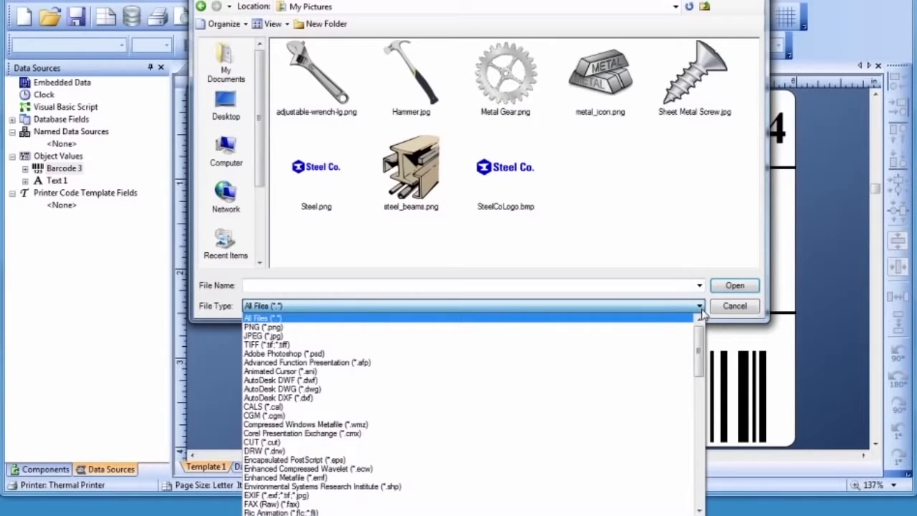
left_click_drag(700, 354, 700, 485)
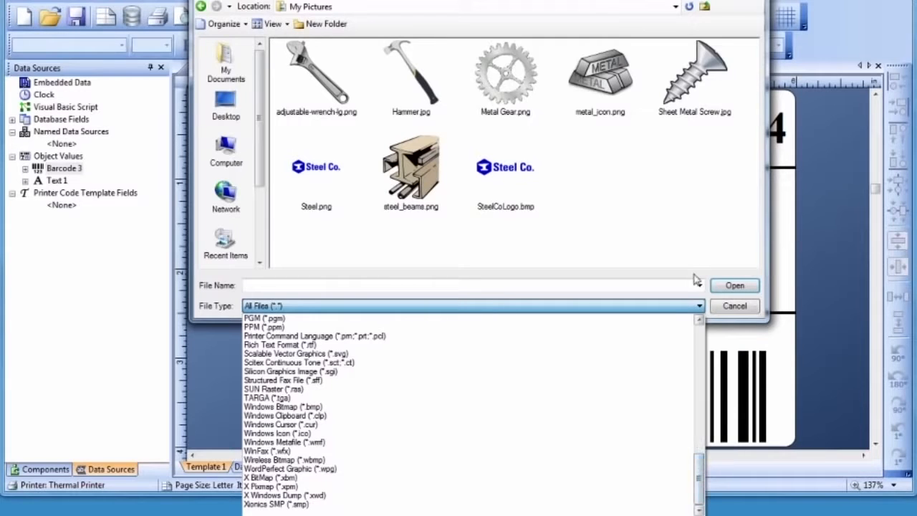
left_click(692, 207)
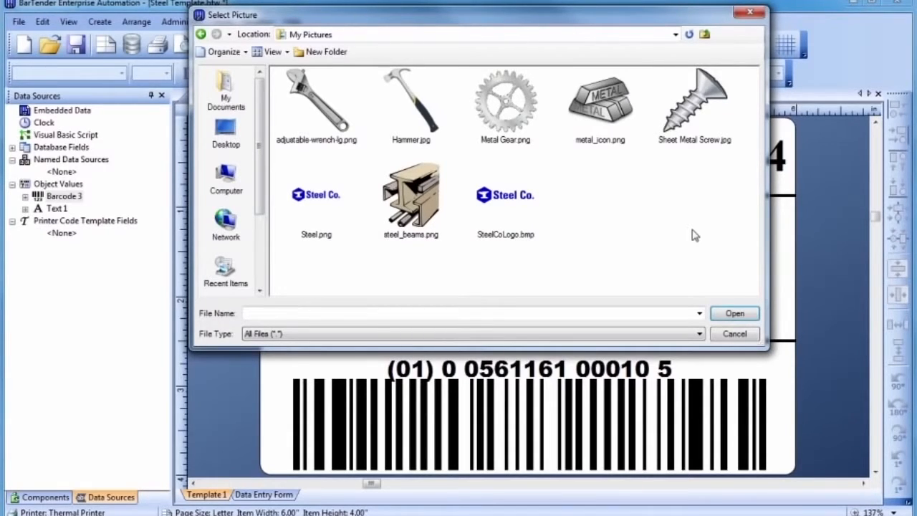
left_click(517, 208)
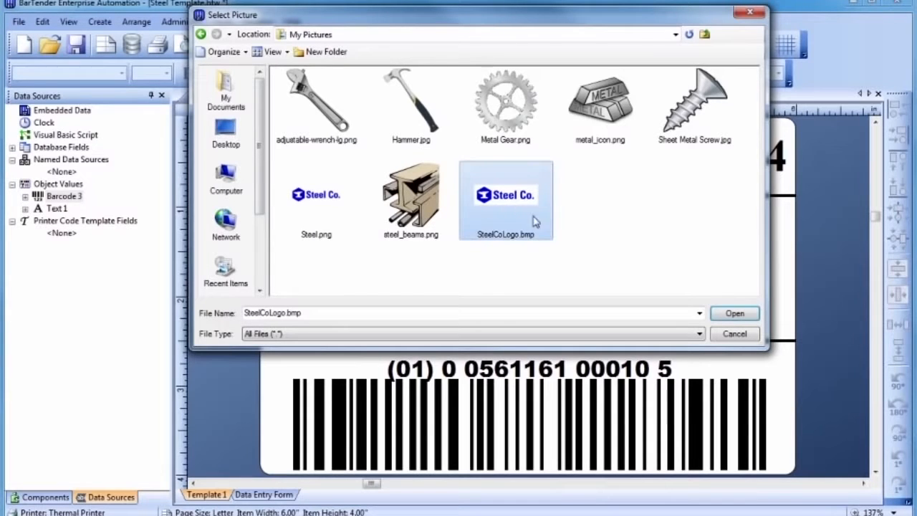
left_click(733, 314)
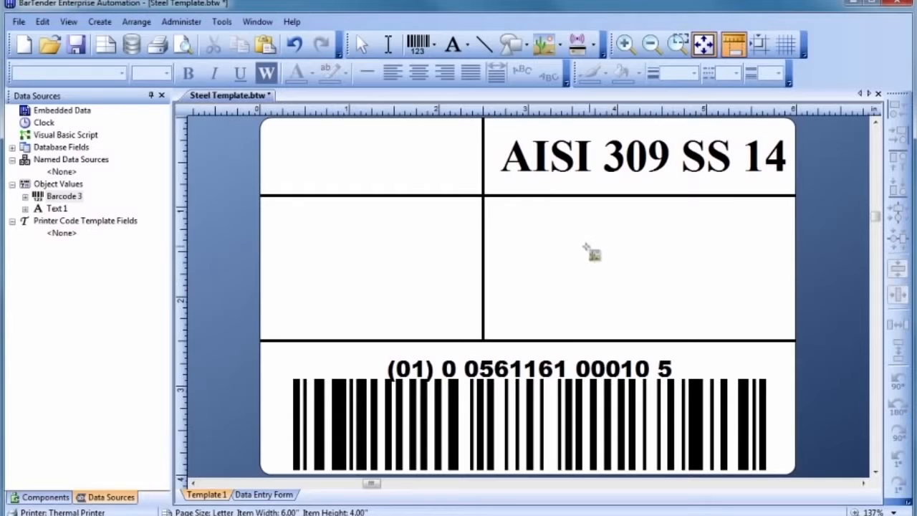
left_click(431, 178)
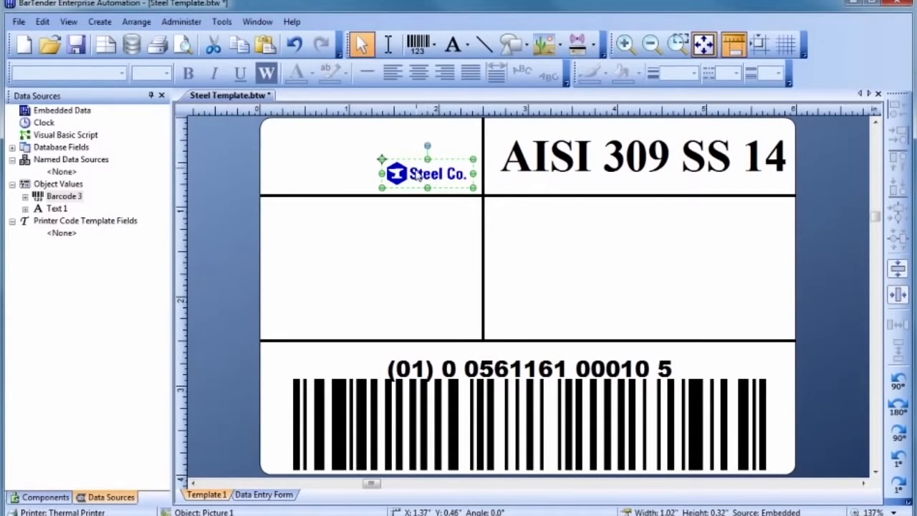
left_click_drag(382, 158, 266, 129)
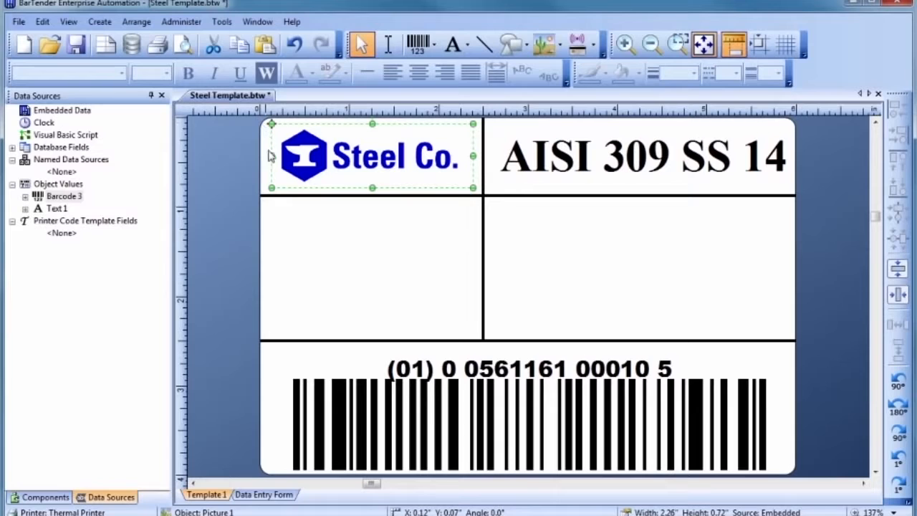
left_click(286, 259)
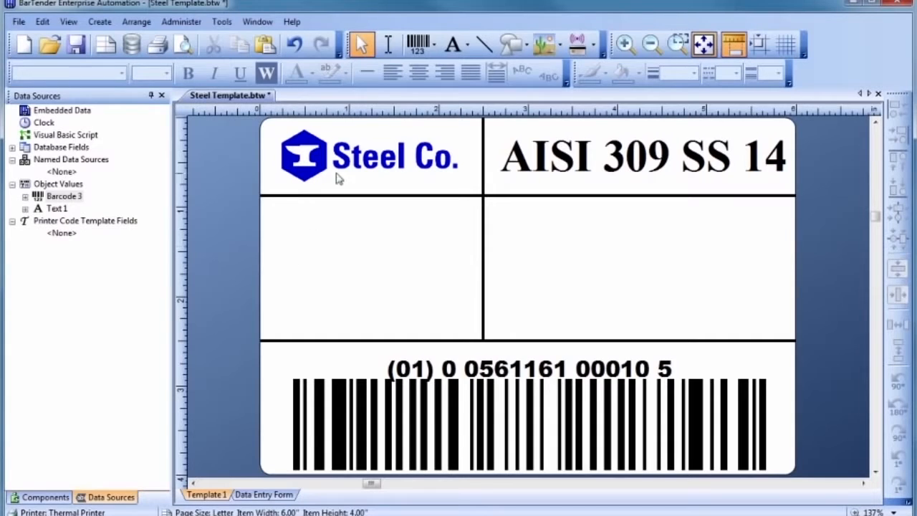
- Place a Data Matrix code from the common bar codes in the cell below the logo
left_click(417, 45)
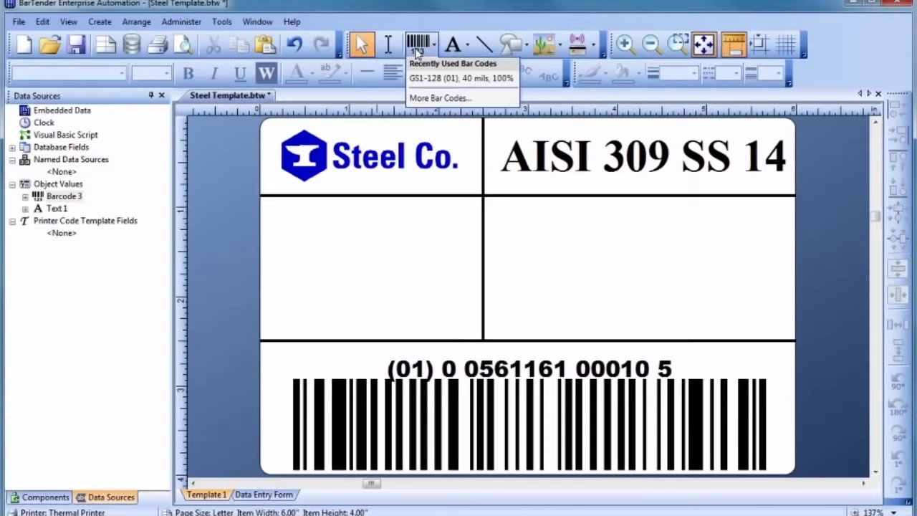
left_click(418, 100)
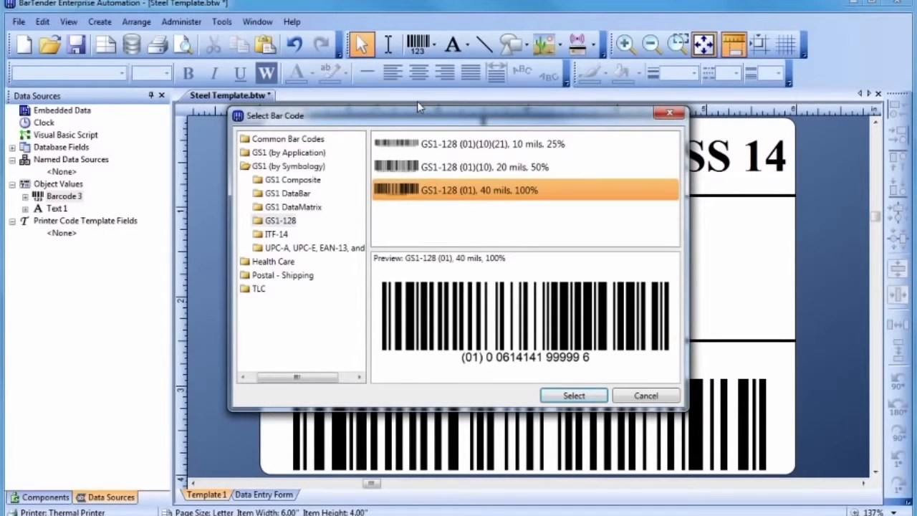
left_click(297, 141)
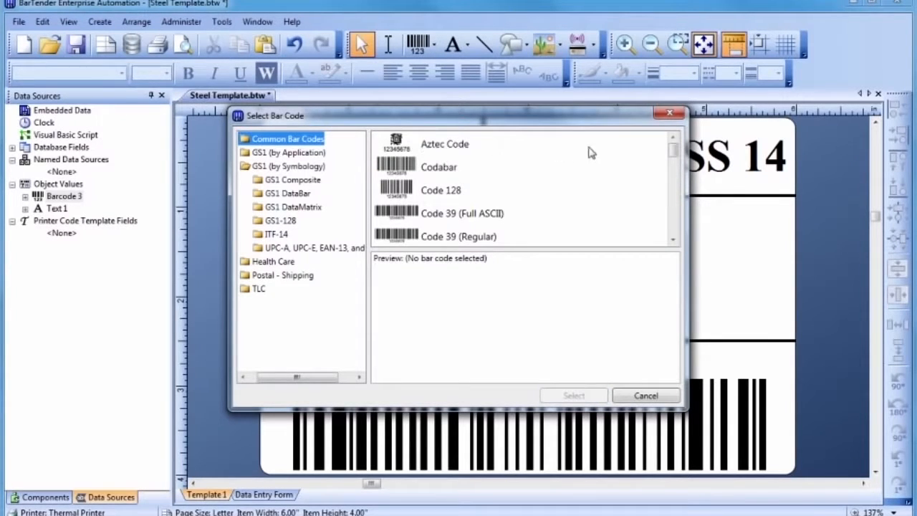
left_click_drag(674, 152, 674, 175)
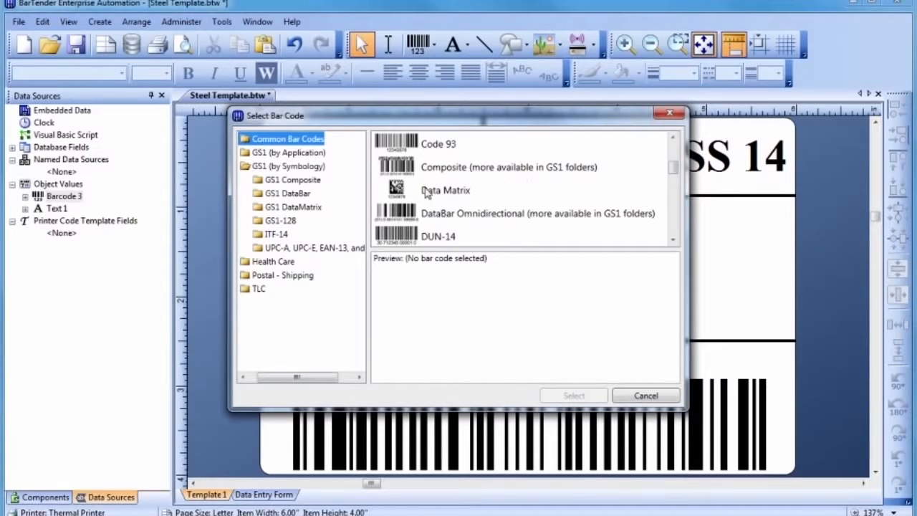
double_click(402, 192)
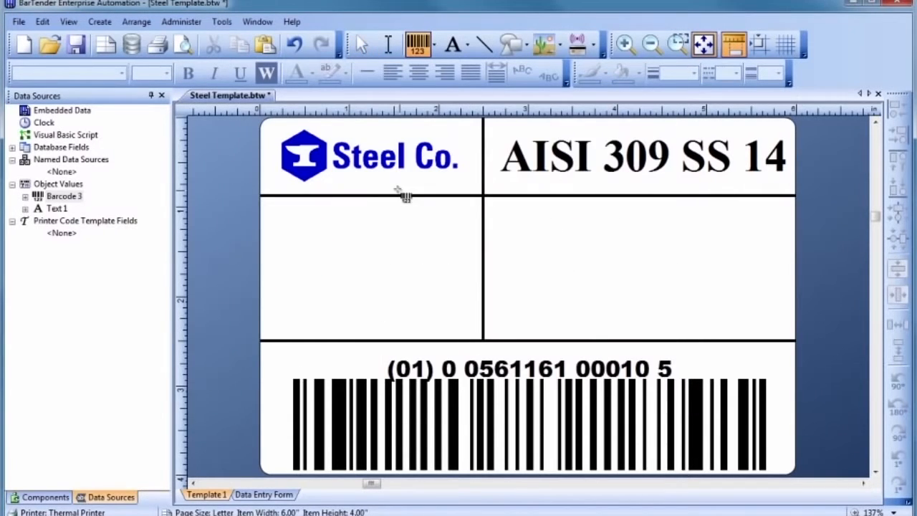
left_click(361, 259)
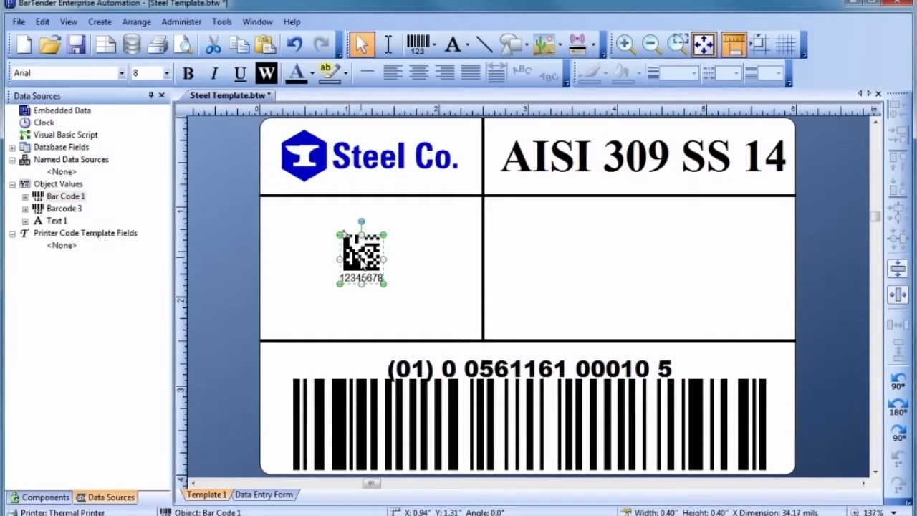
- Set the Data Matrix code's human-readable visibility to None and its embedded data to "AISI 309 SS 14"
double_click(360, 259)
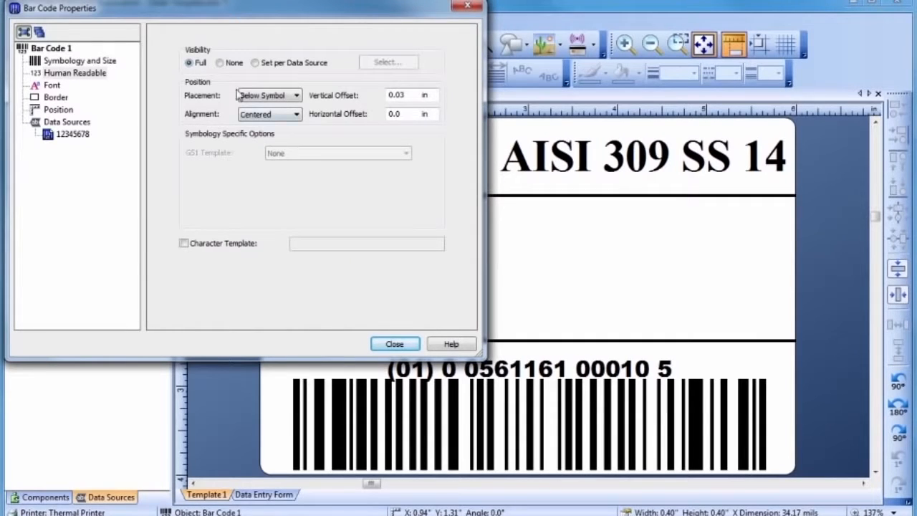
left_click(220, 63)
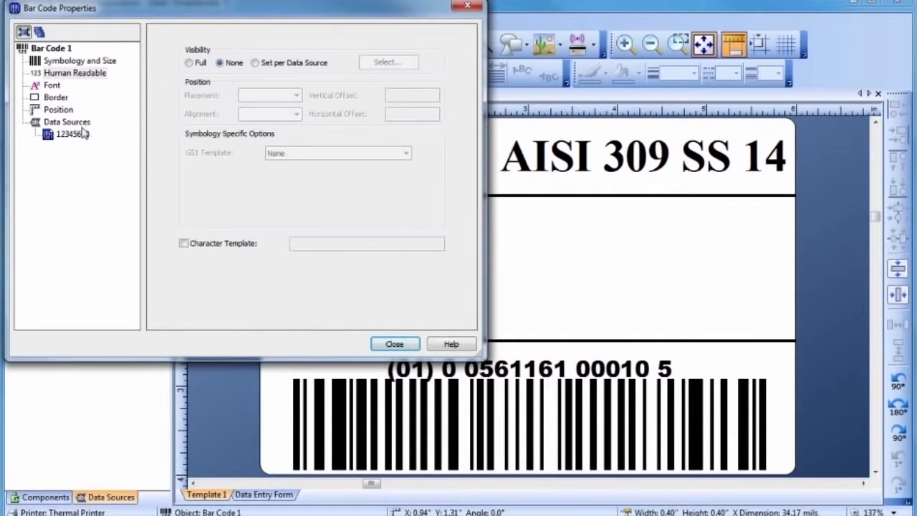
left_click(73, 135)
double_click(250, 97)
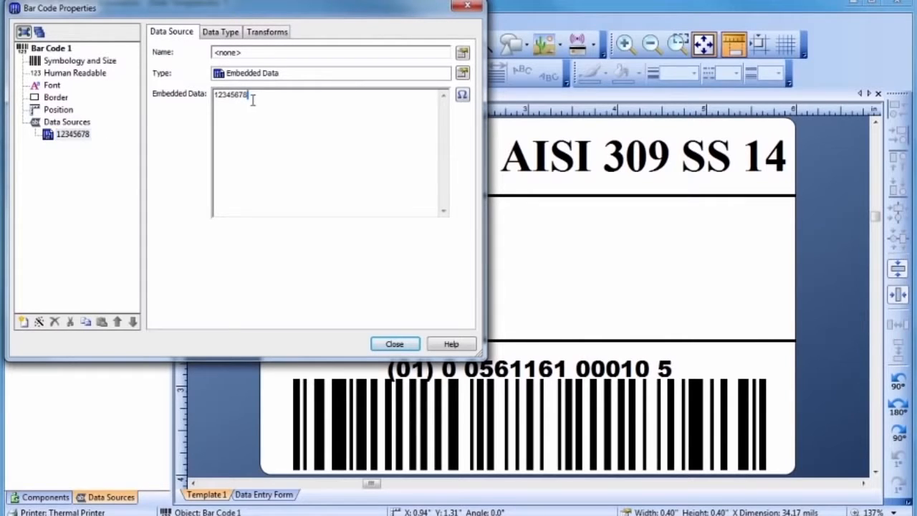
type("AISI ")
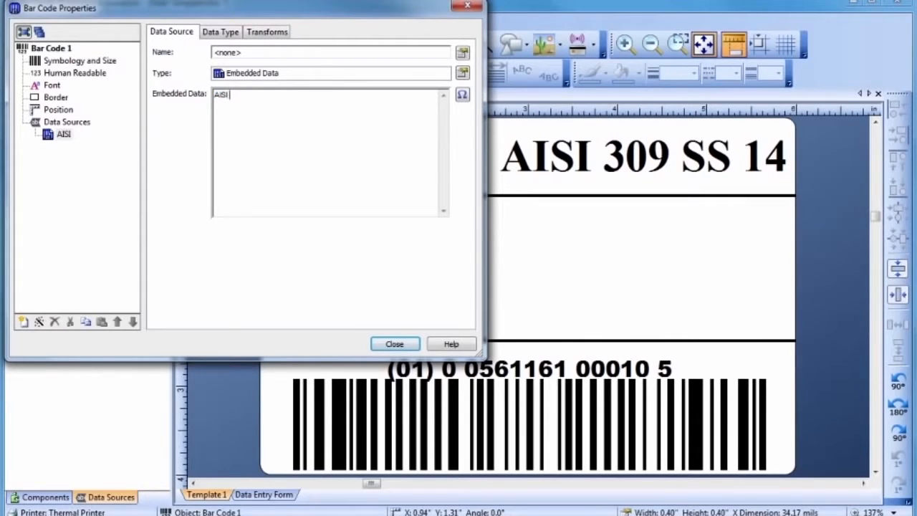
type("309 SS 14")
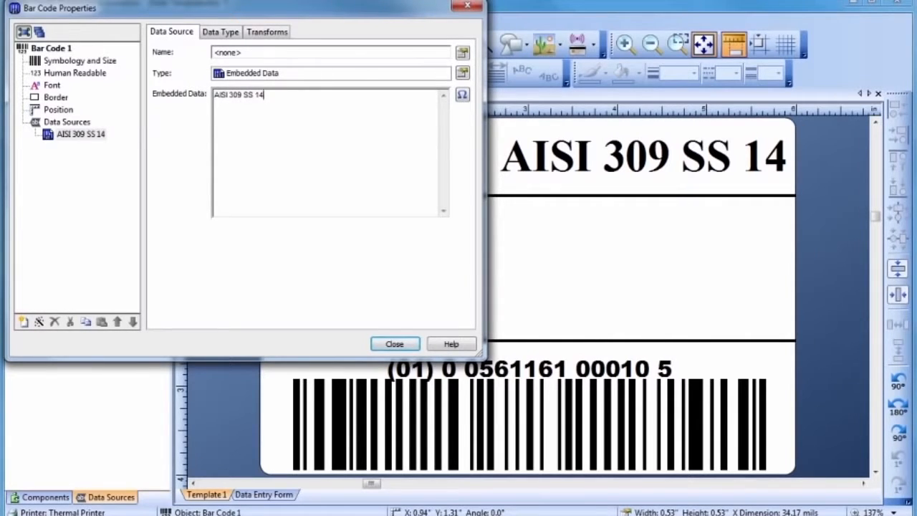
- Set the Data Matrix code's X dimension to 77.50 mils and move the enlarged code to the middle of the cell below the logo
left_click(72, 61)
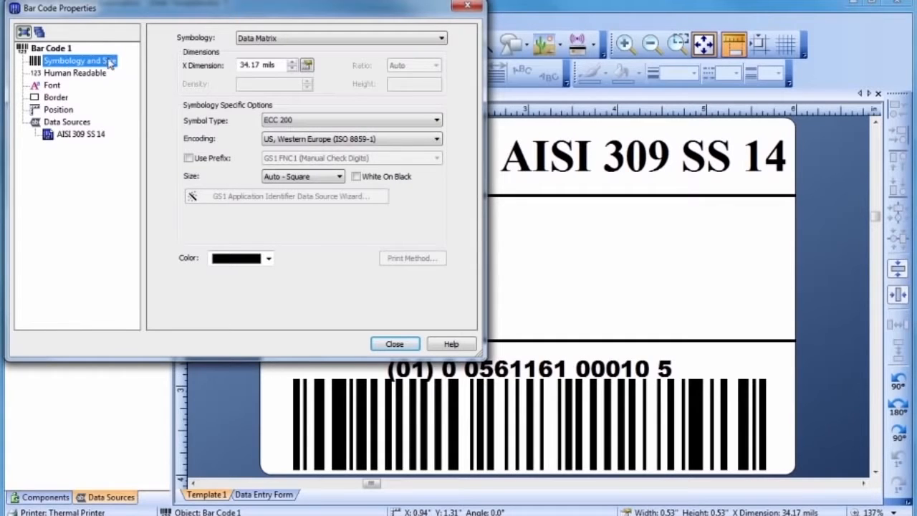
left_click(292, 63)
left_click(293, 63)
left_click(293, 63)
left_click(293, 63)
left_click(292, 62)
left_click(292, 63)
left_click(293, 63)
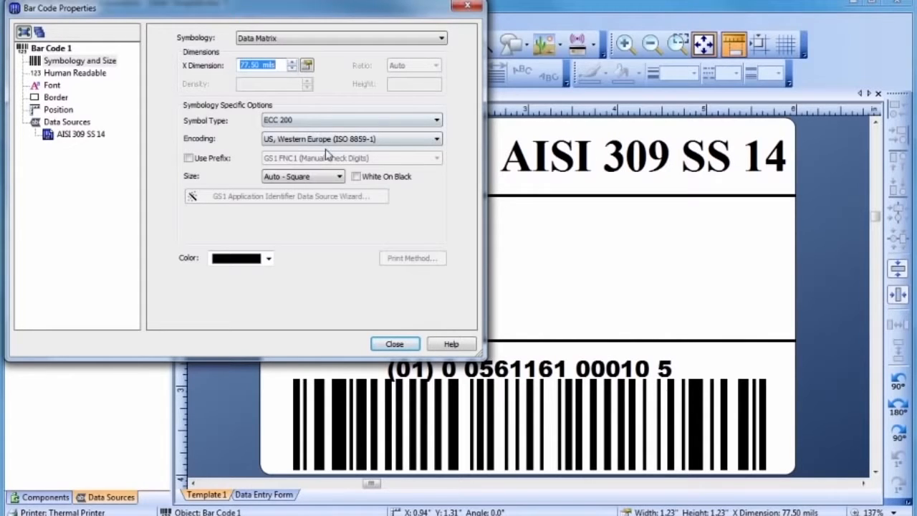
left_click(396, 345)
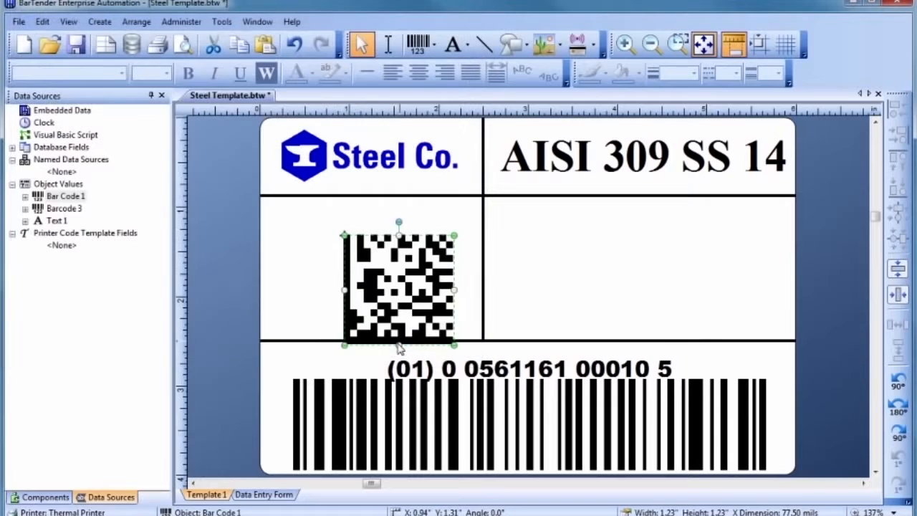
left_click_drag(395, 297, 366, 284)
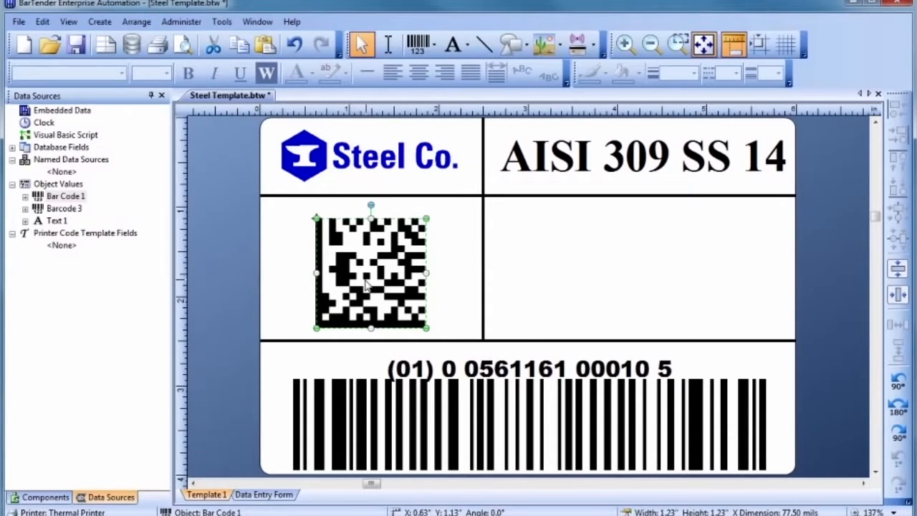
left_click(450, 281)
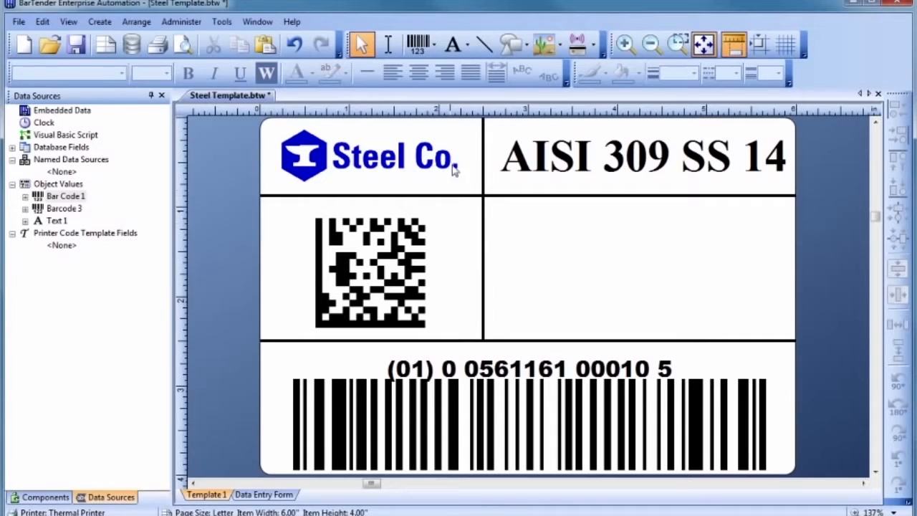
- Place a single-line text object in the cell below the AISI heading, reading "PO:" followed by the purchase order number
left_click(455, 49)
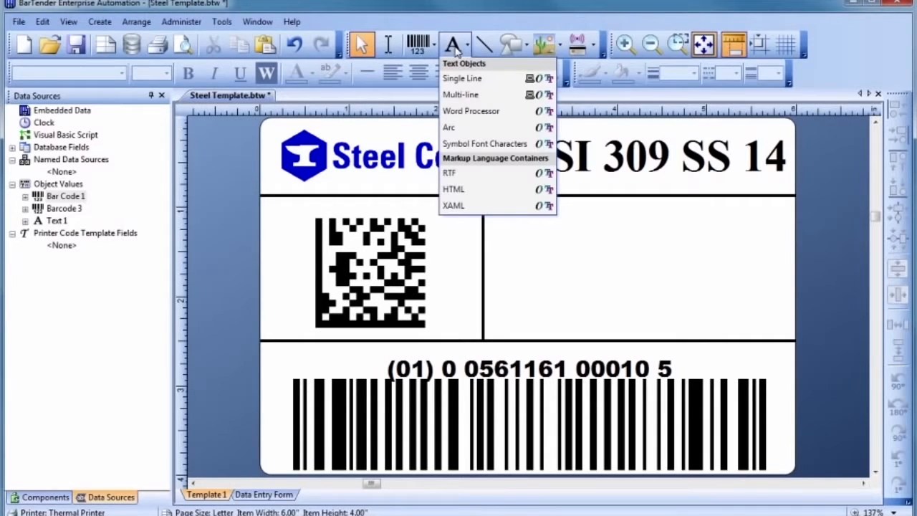
left_click(463, 78)
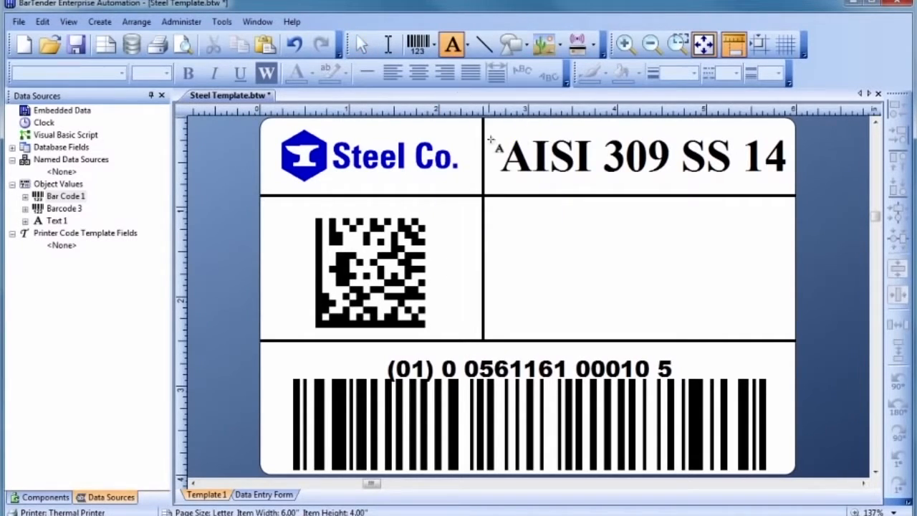
left_click(548, 238)
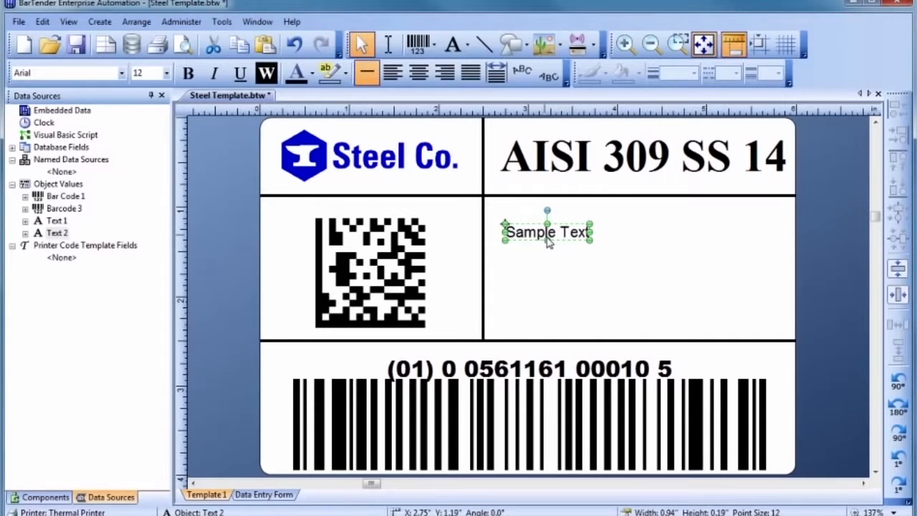
double_click(548, 243)
type("P")
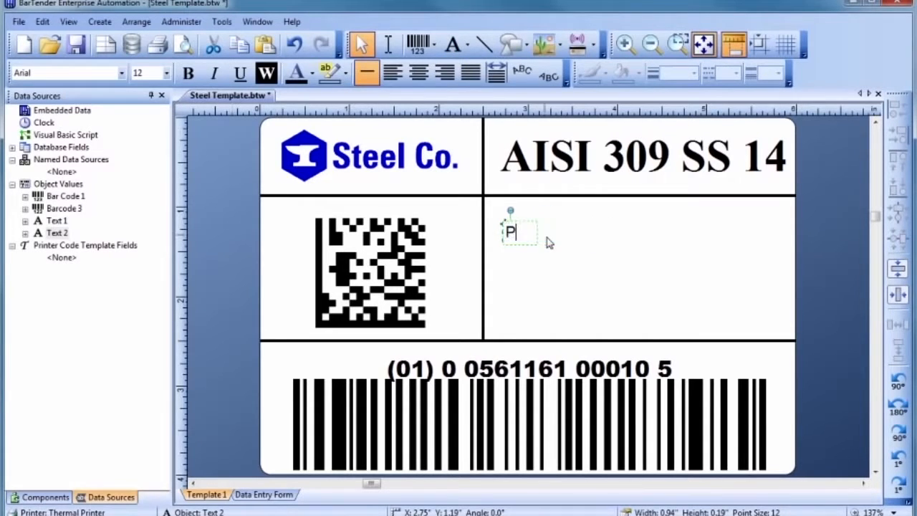
type("O: 0433124568")
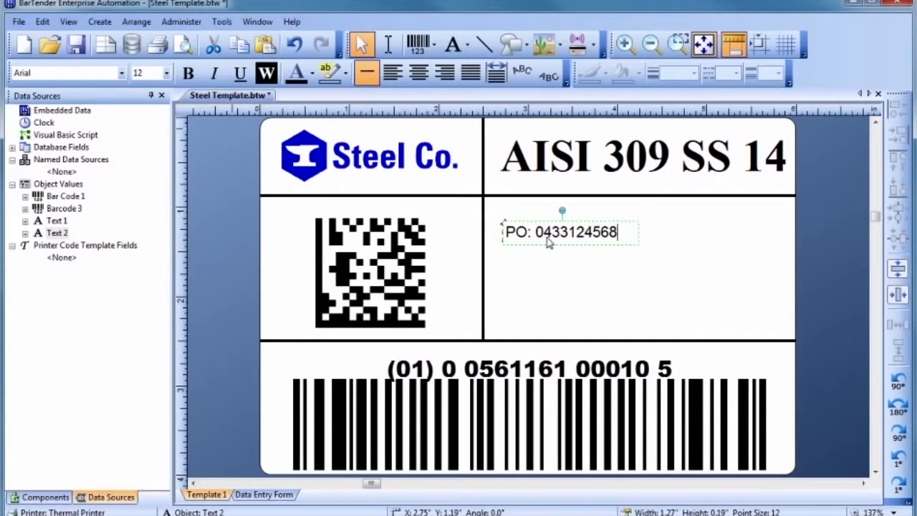
key("Escape")
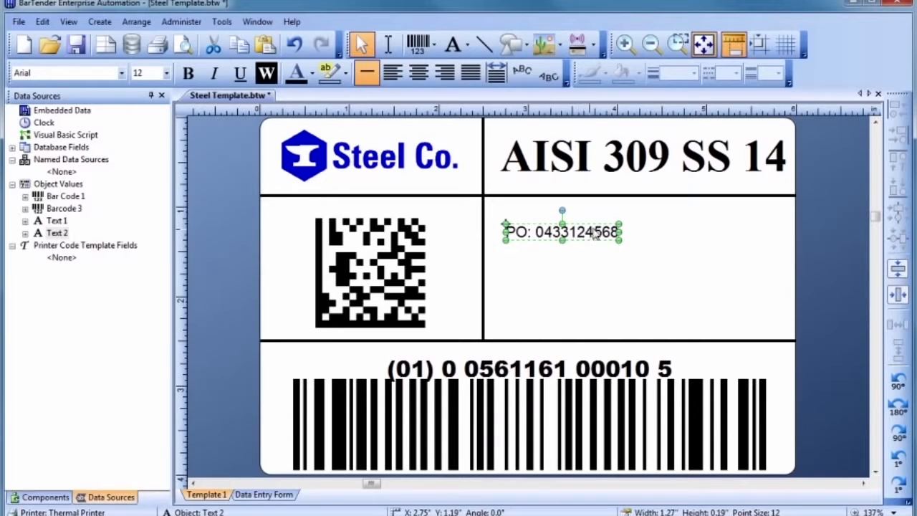
- Enlarge the PO text to about 2.88" by 0.43" (27.5 pt) and shift it slightly right within its cell
left_click_drag(621, 222, 762, 203)
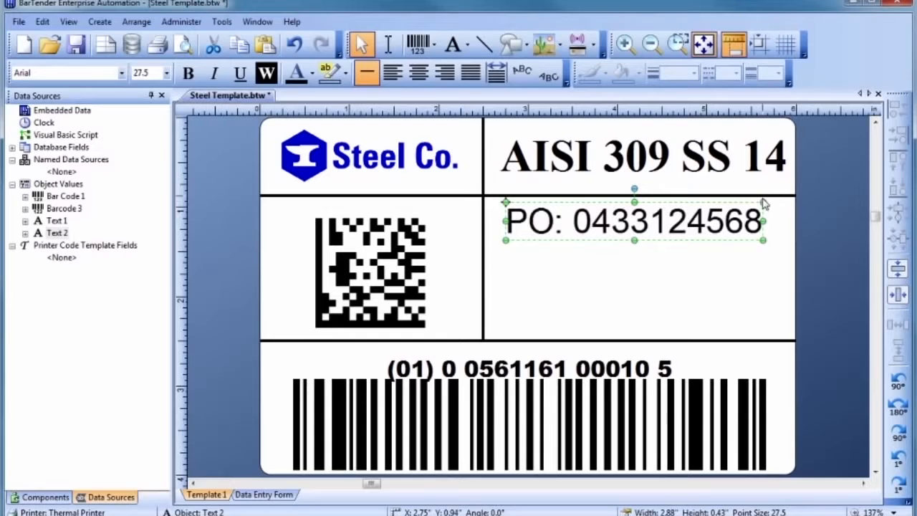
left_click_drag(630, 221, 640, 222)
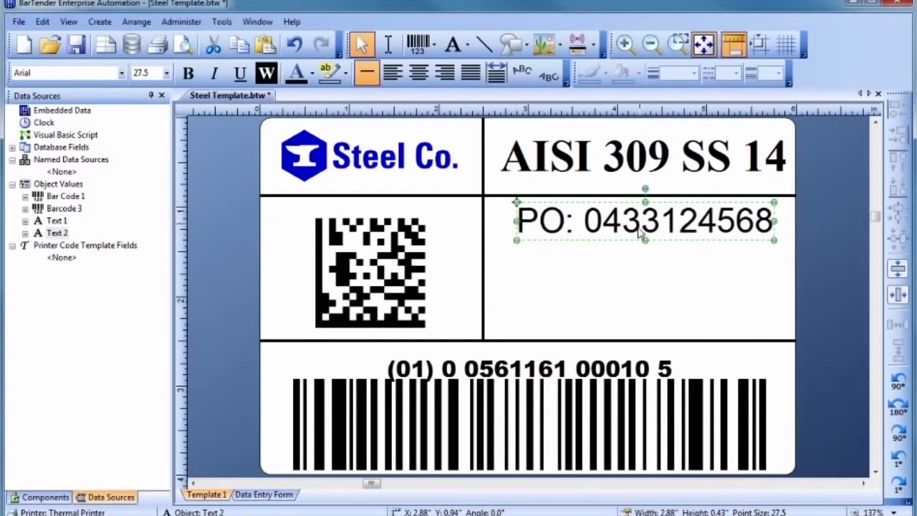
left_click(640, 265)
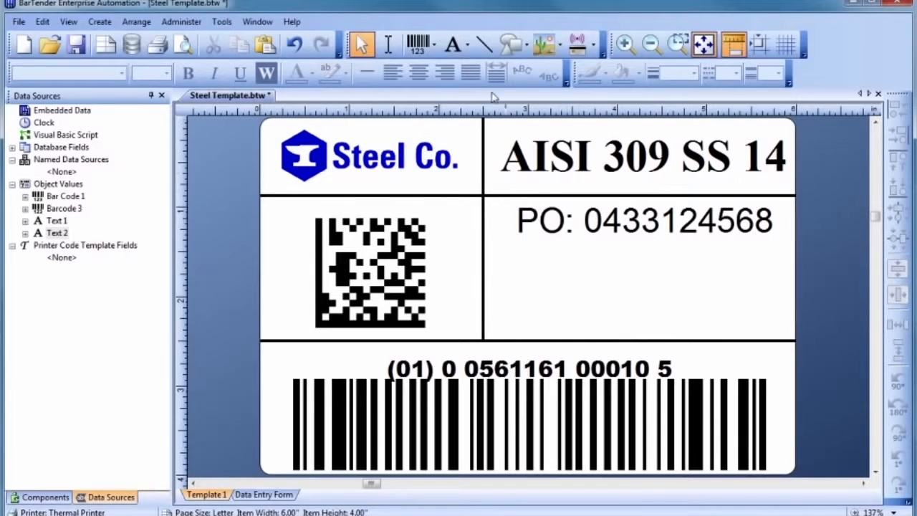
- Add a single-line text object reading "GTIN" and place it in the upper-left corner of the bar code's cell
left_click(454, 47)
left_click(457, 79)
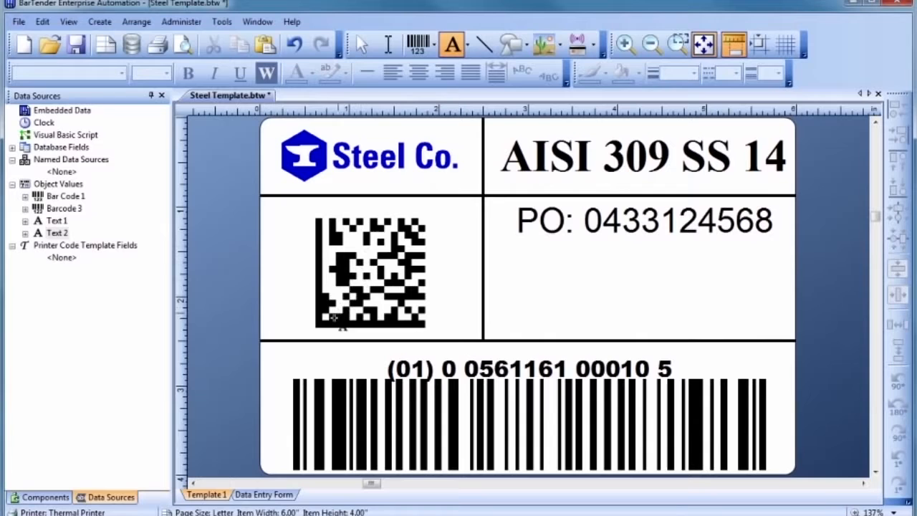
left_click(314, 360)
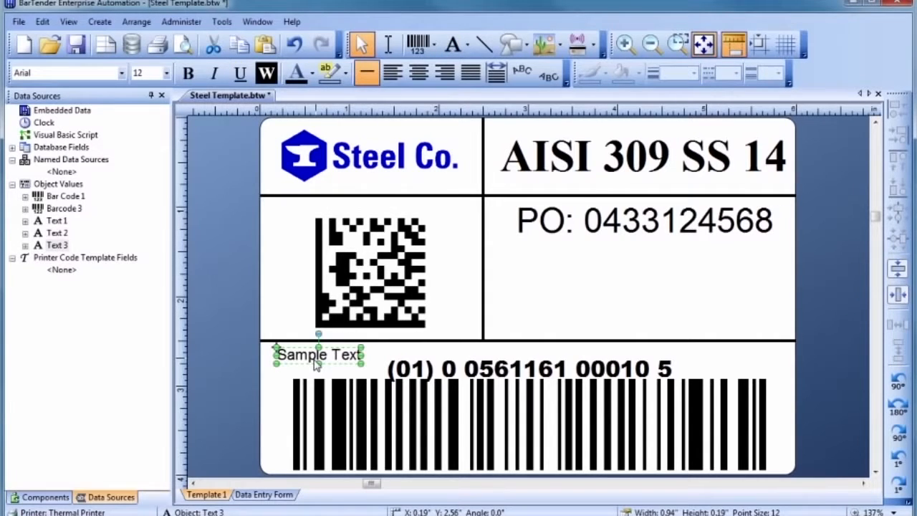
double_click(317, 364)
type("GTIN")
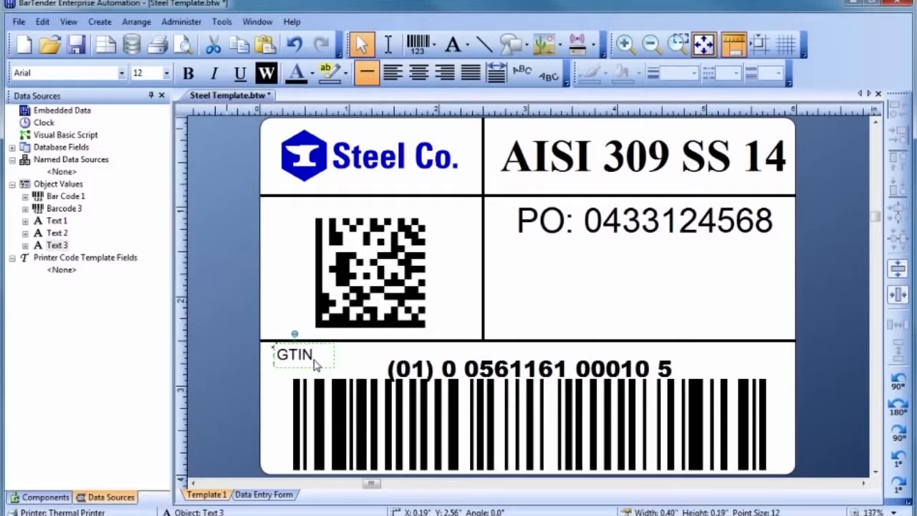
key("Escape")
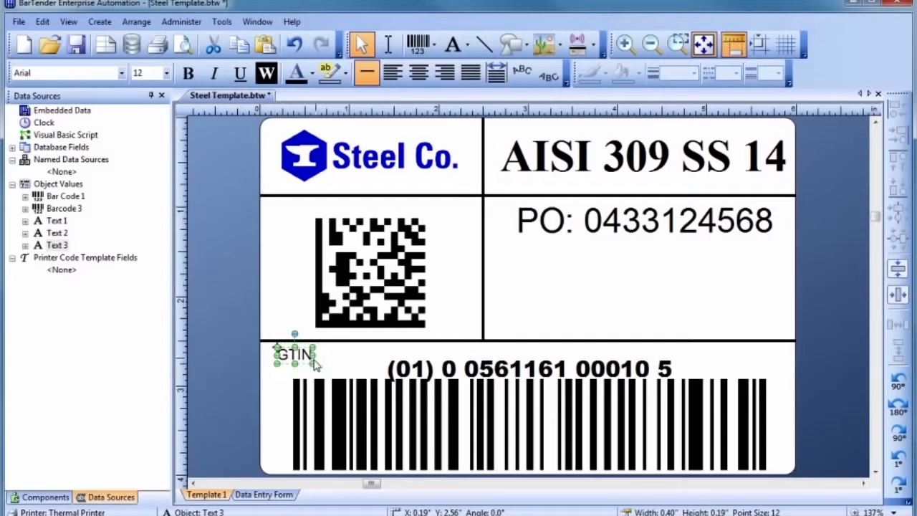
left_click_drag(296, 354, 282, 349)
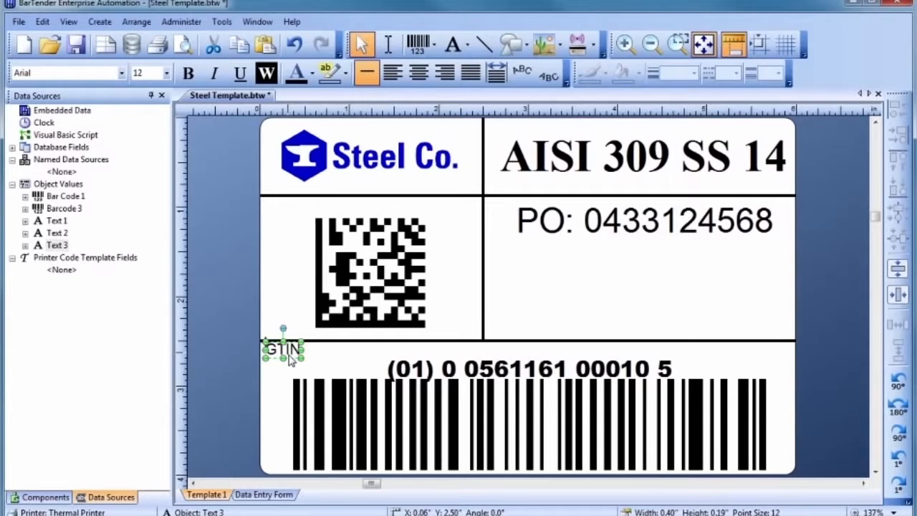
- Copy the GTIN text to the upper-left corner of the Data Matrix cell and change the copy to "PRODUCT INFO"
left_click_drag(290, 358, 292, 215)
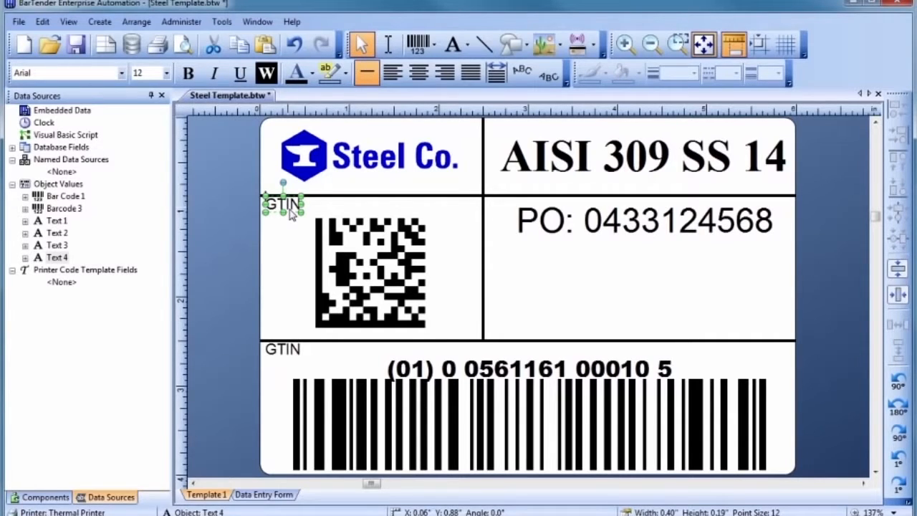
double_click(291, 213)
type("PRODUCT INFO")
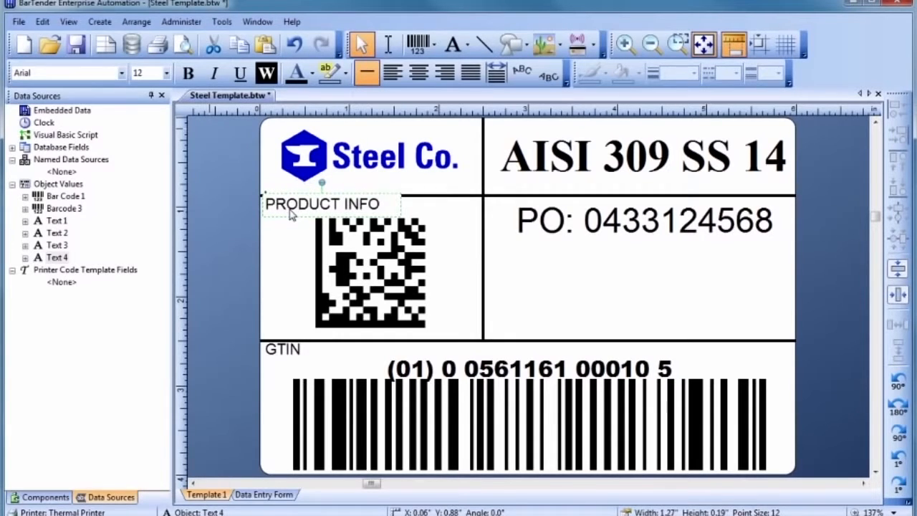
key("Escape")
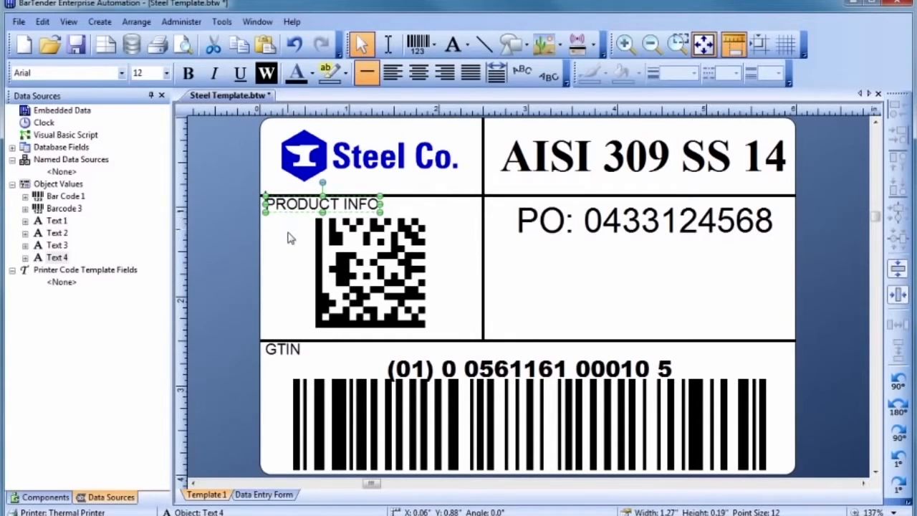
left_click(290, 239)
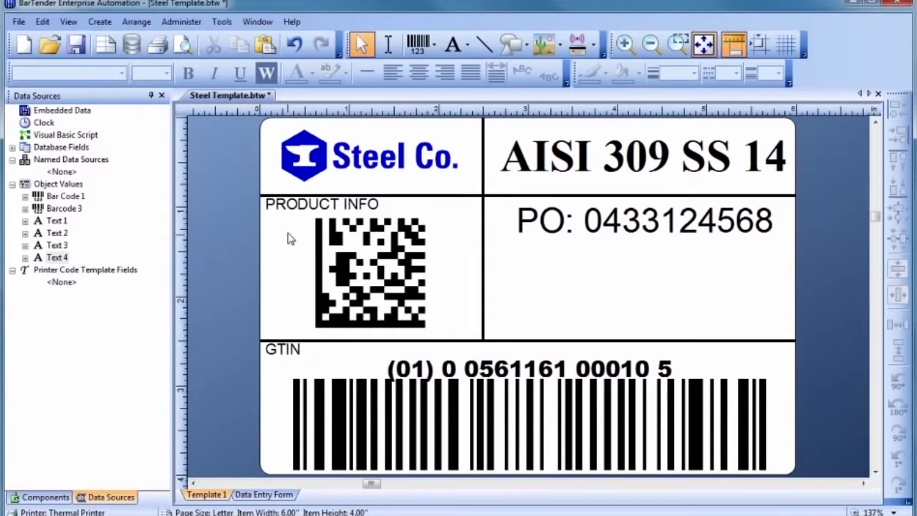
- Insert the "Steel the recycled material" symbol from the Seagull: Recycling v1.0 symbol font
left_click(453, 46)
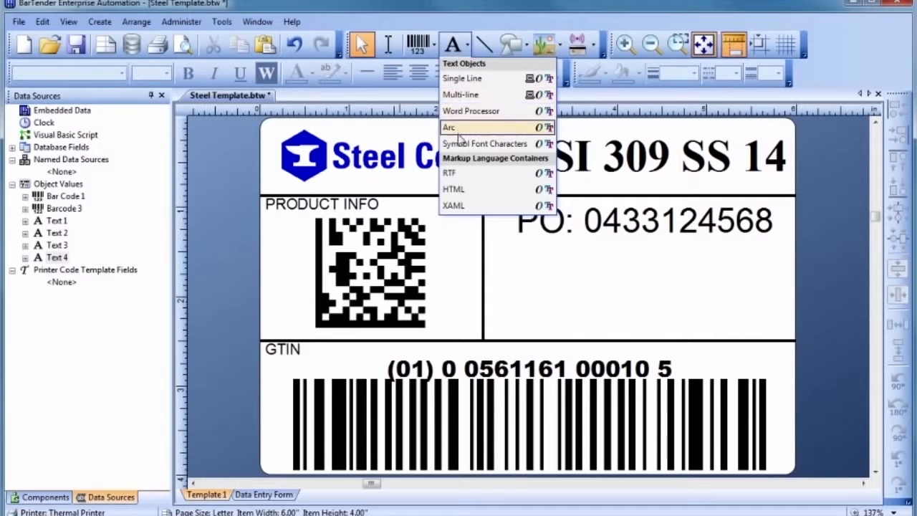
left_click(460, 143)
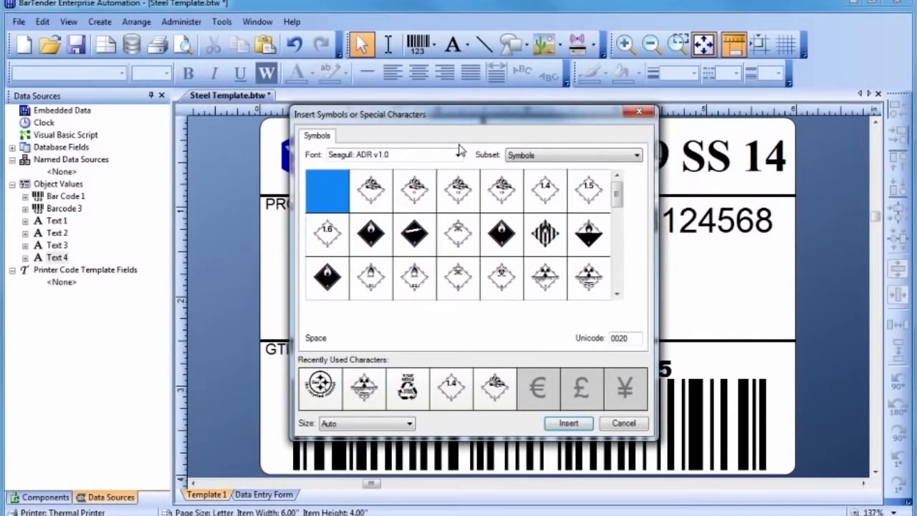
left_click(457, 155)
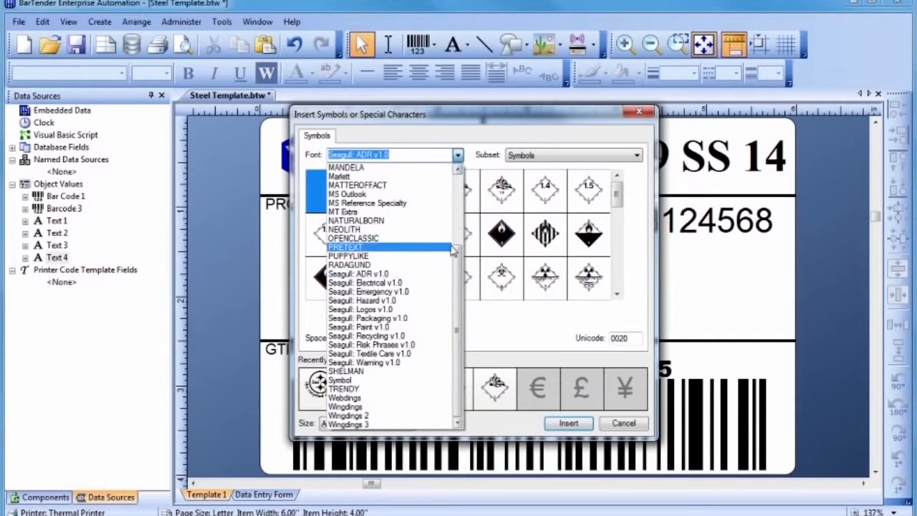
left_click(444, 336)
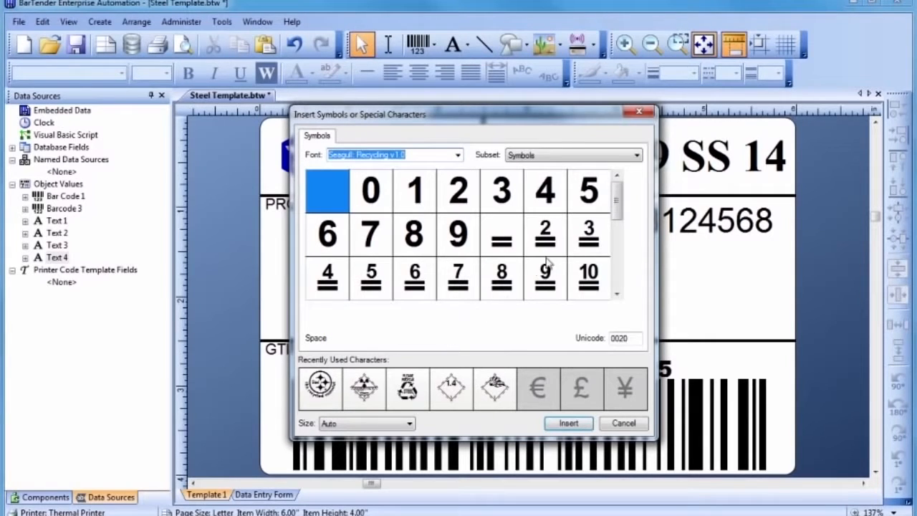
left_click_drag(617, 215, 621, 249)
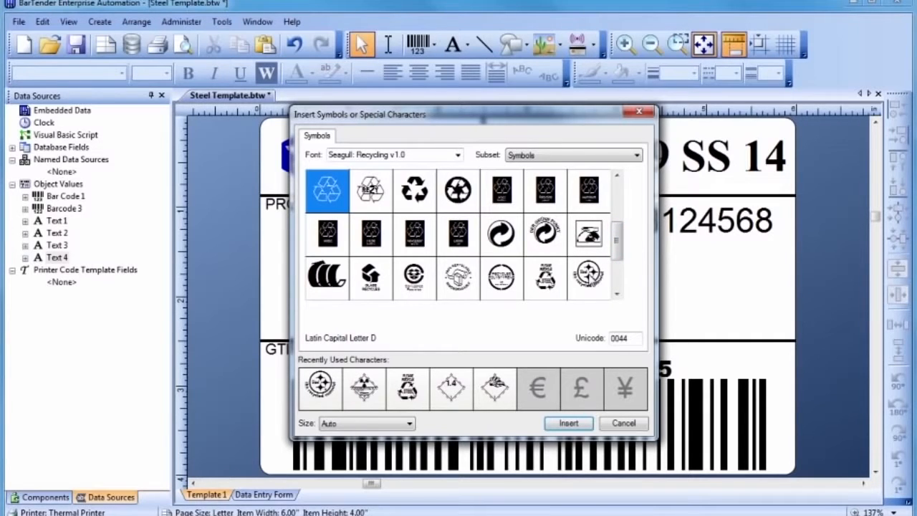
double_click(588, 276)
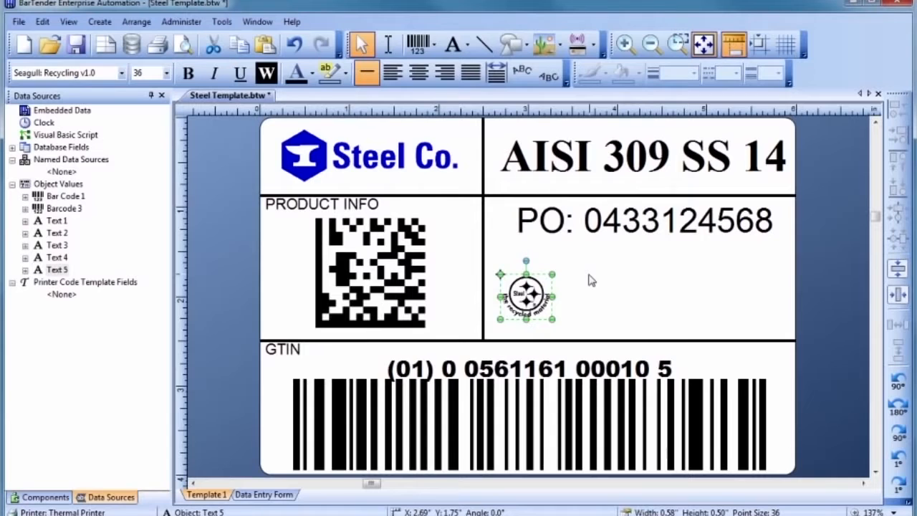
- Enlarge the steel recycling symbol to about 1.04" by 0.91" (66 pt) and position it at the lower left of the PO cell
left_click_drag(552, 274, 595, 219)
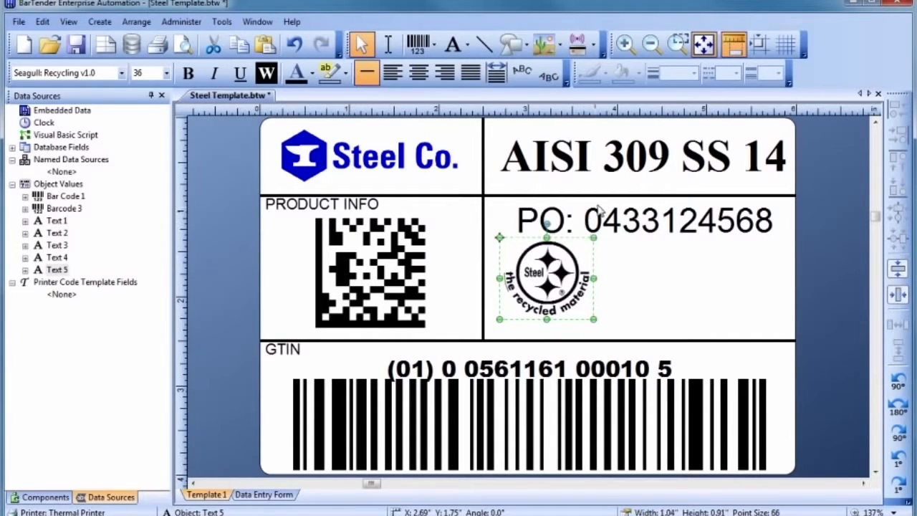
left_click_drag(552, 274, 542, 281)
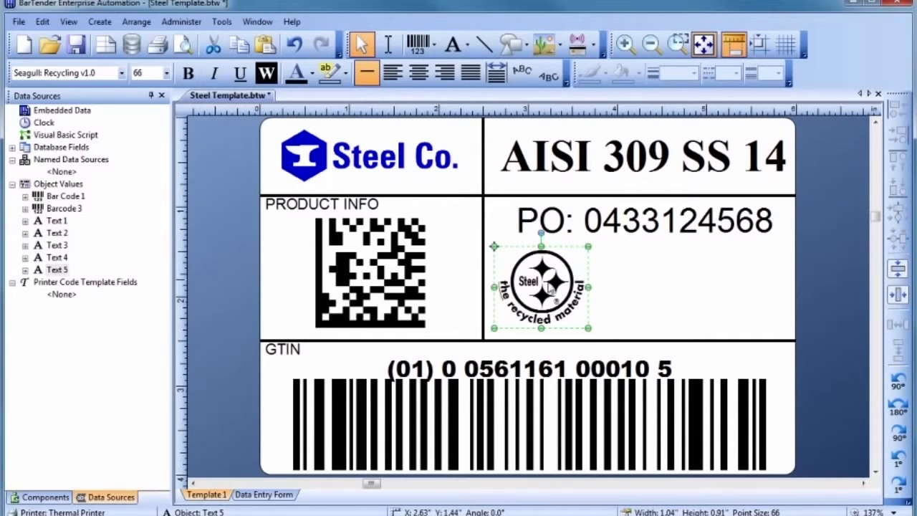
left_click(604, 282)
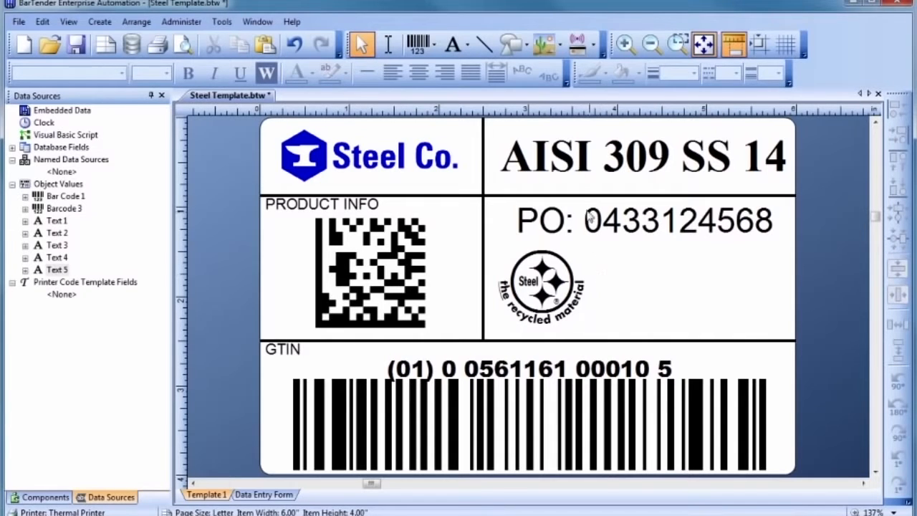
- Insert the black and yellow "A screwdriver" picture from a "Screwdriver" clip art search, placing it beside the recycling symbol in the PO cell
left_click(549, 45)
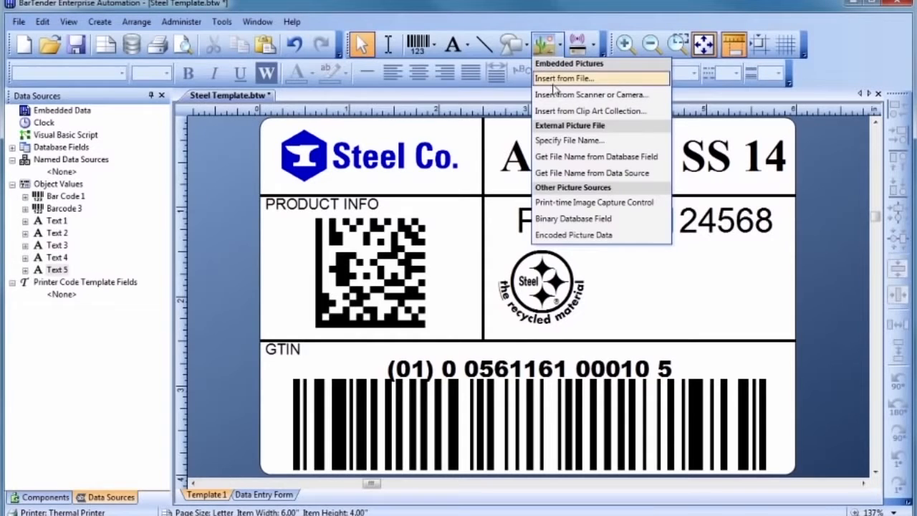
left_click(558, 112)
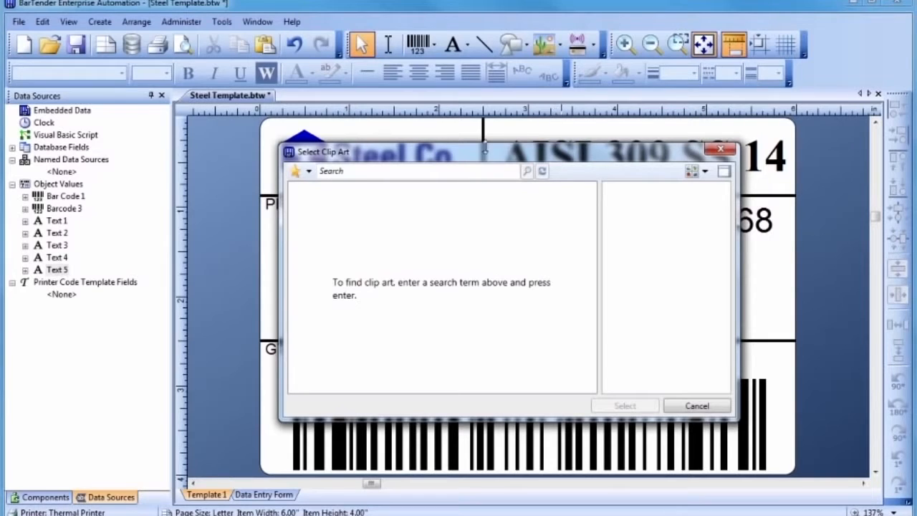
left_click(445, 170)
type("Scre")
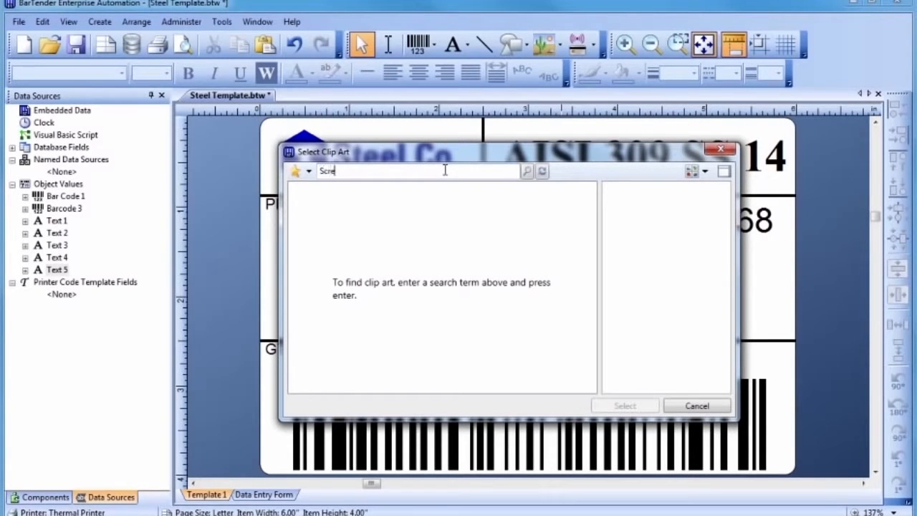
type("wdriver")
key("Return")
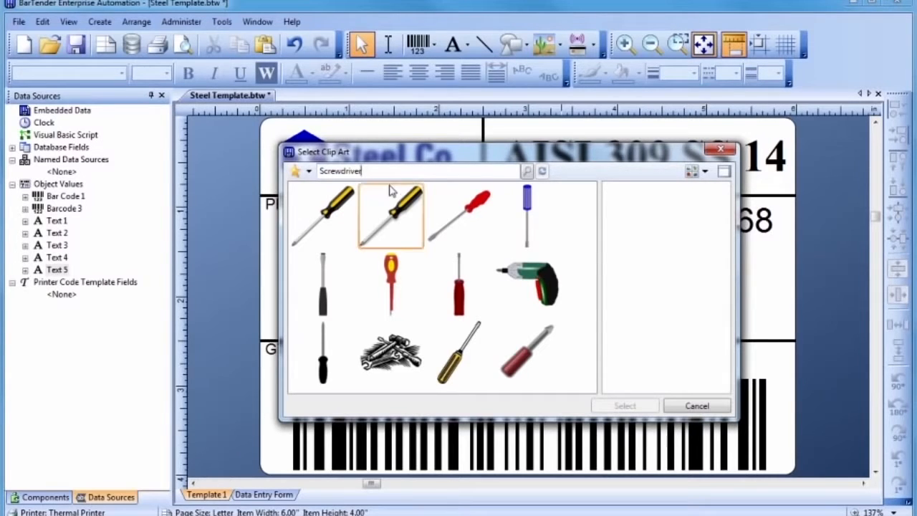
left_click(328, 209)
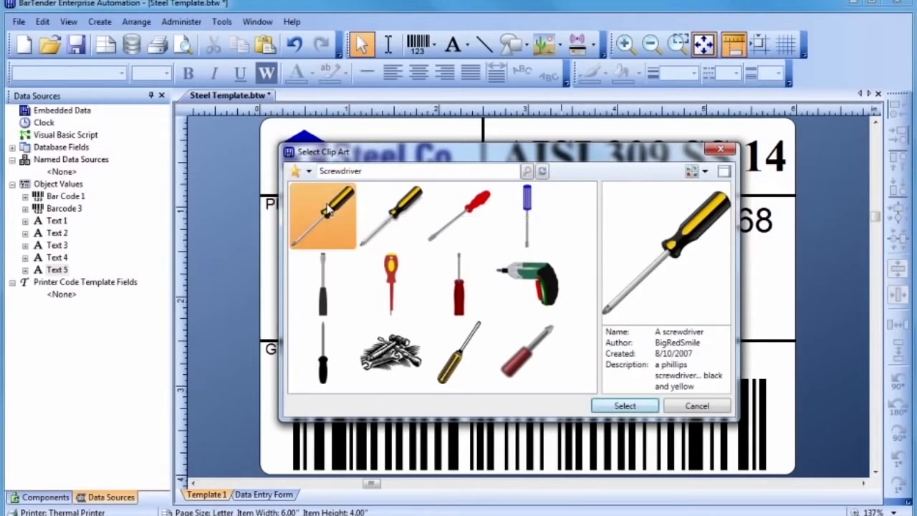
double_click(328, 209)
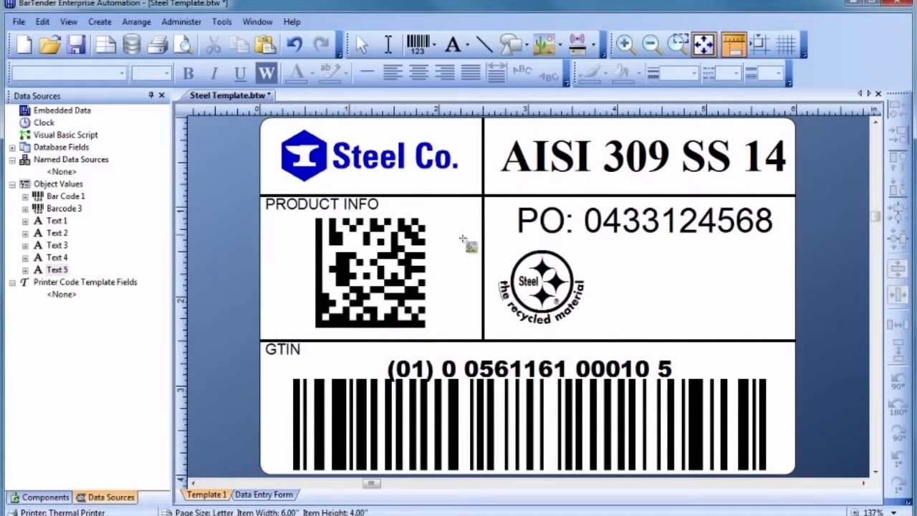
left_click(640, 286)
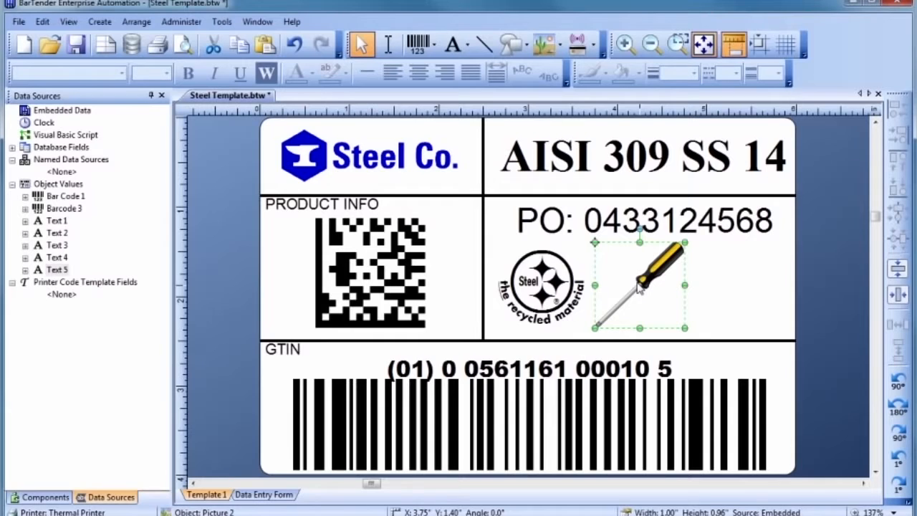
- Shrink the screwdriver picture to about 0.83" by 0.80" and move it slightly up and left, to about X 3.81", Y 1.50"
left_click_drag(640, 242, 640, 257)
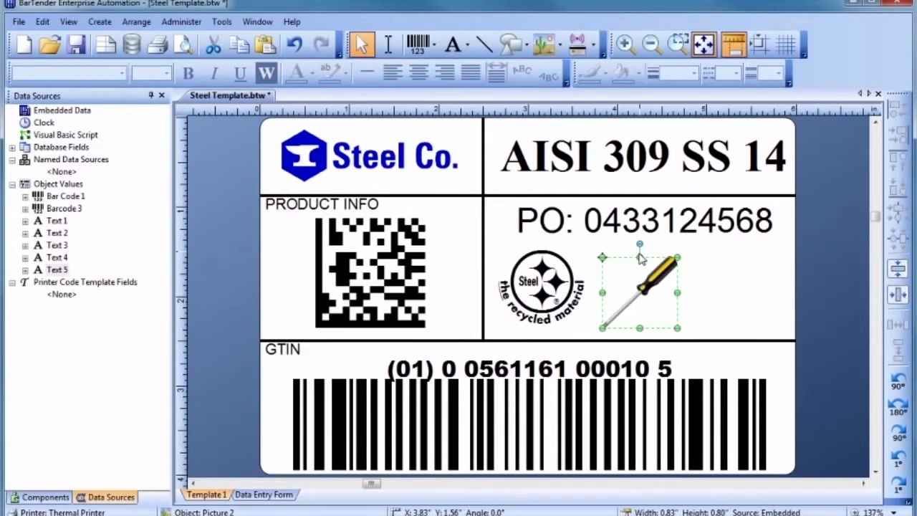
left_click_drag(639, 289, 639, 284)
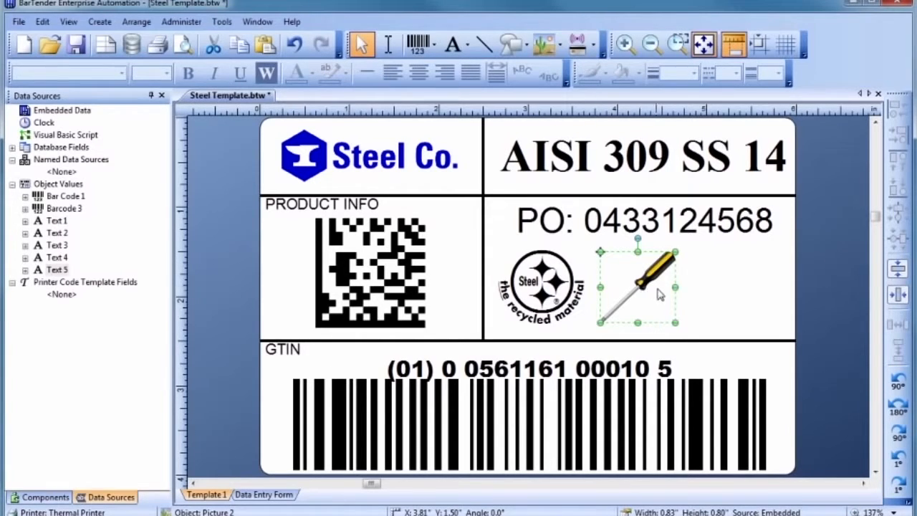
left_click(690, 295)
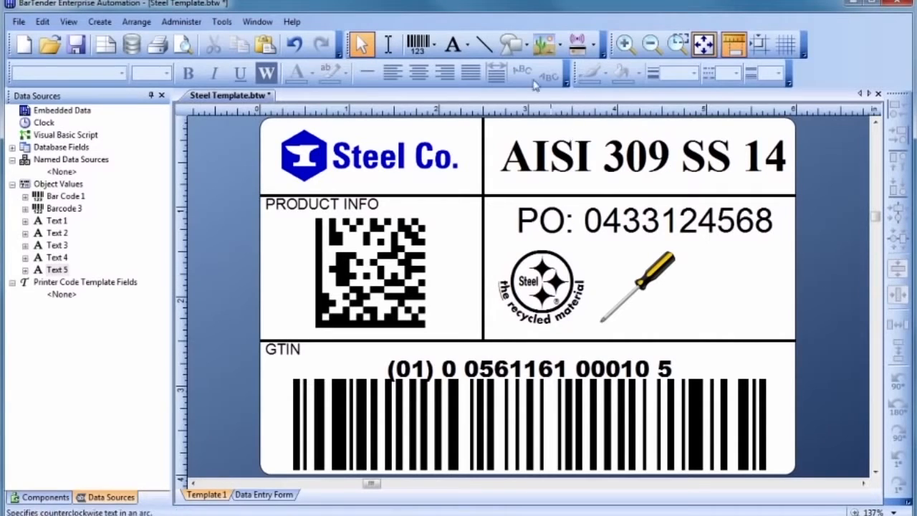
- Add an upward block arrow, about 1.00" by 1.00", in the PO cell to the right of the screwdriver
left_click(509, 47)
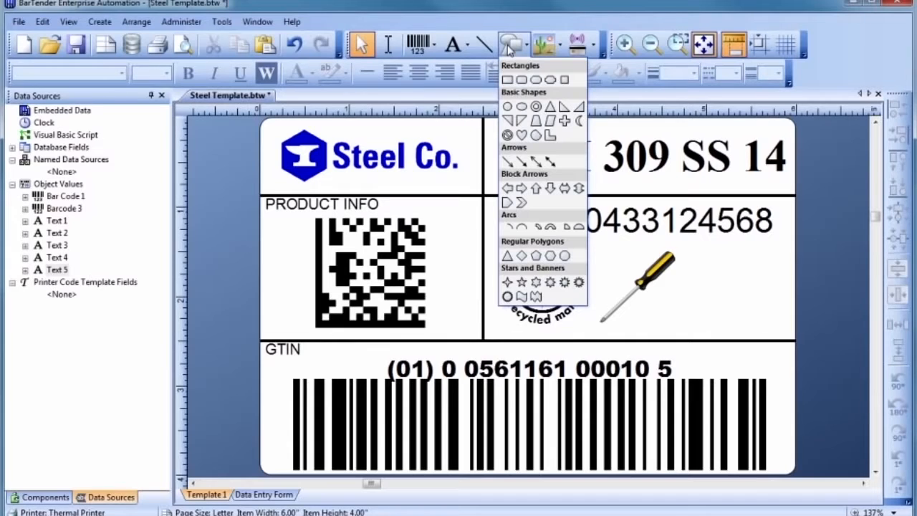
left_click(536, 188)
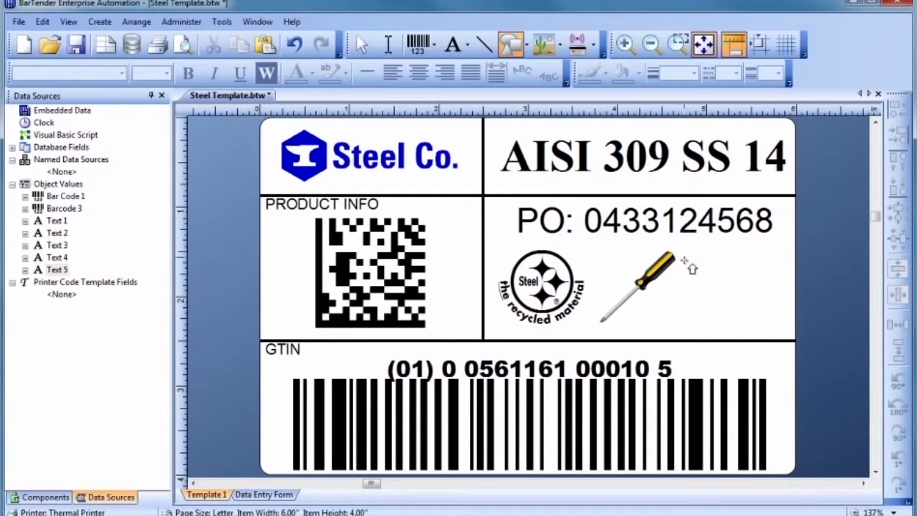
left_click(732, 284)
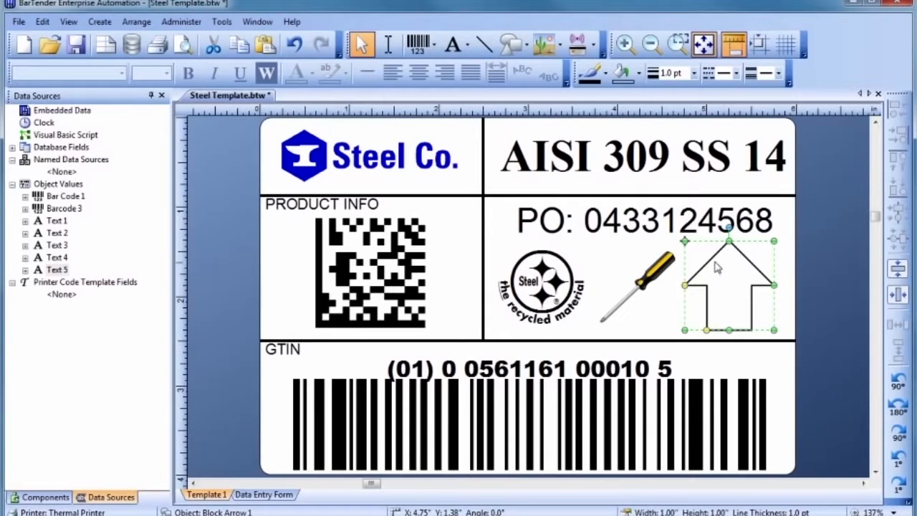
- Fill the block arrow with a linear gradient using the yellow-orange-red preset colors
double_click(713, 266)
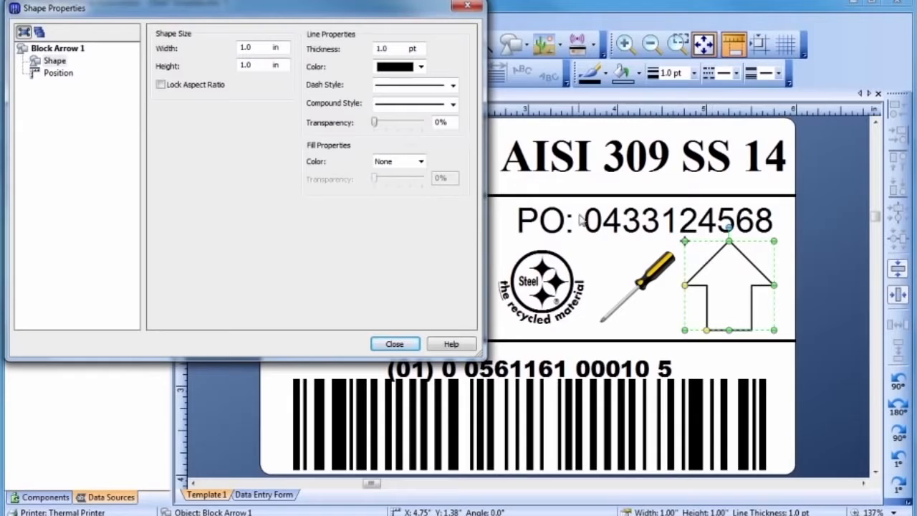
left_click(420, 164)
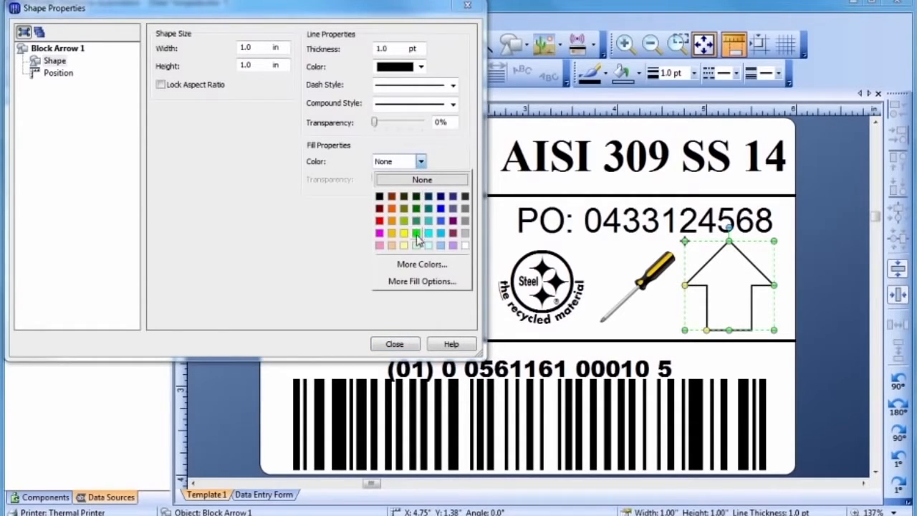
left_click(418, 281)
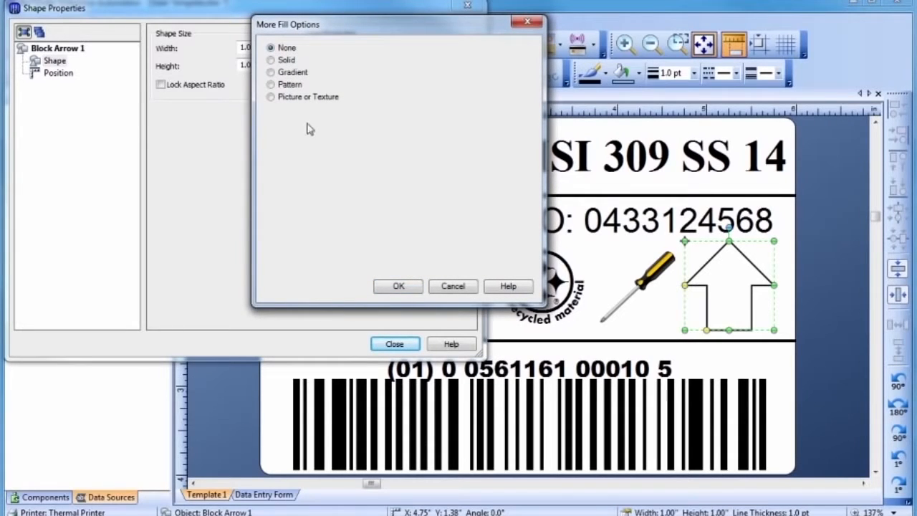
left_click(271, 73)
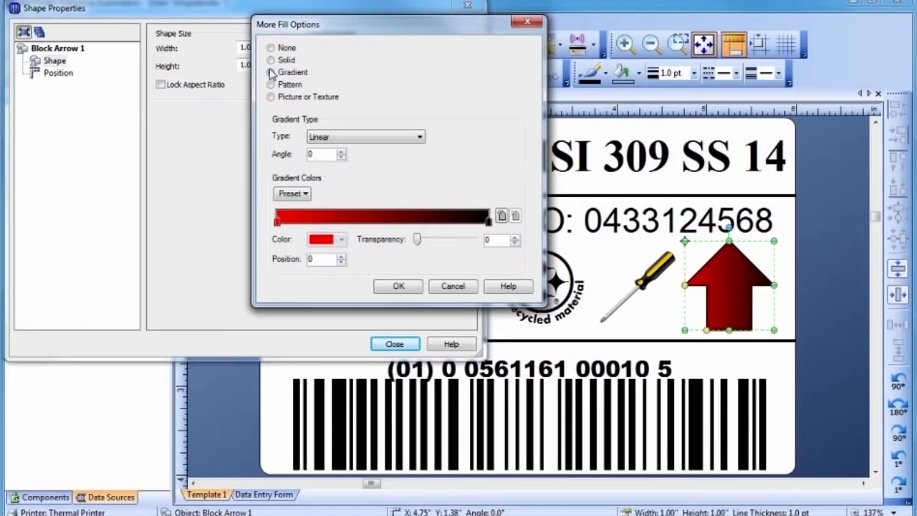
left_click(292, 193)
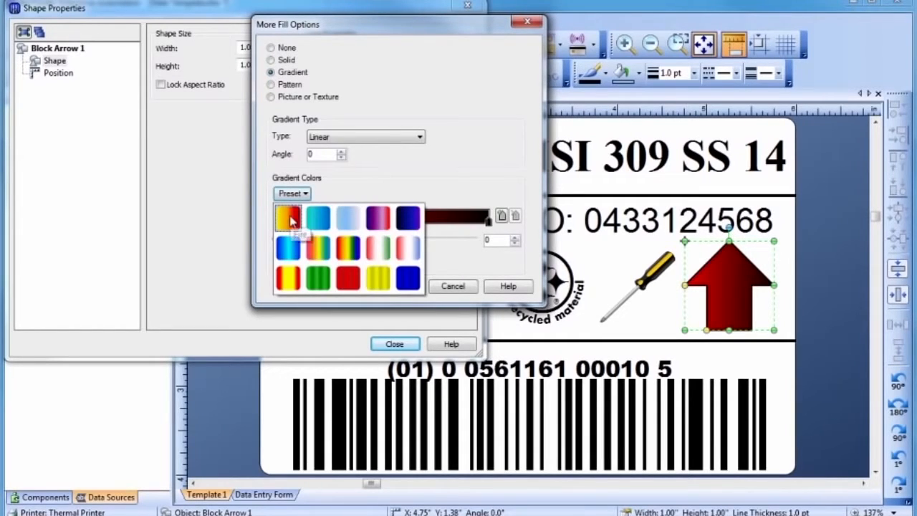
left_click(290, 219)
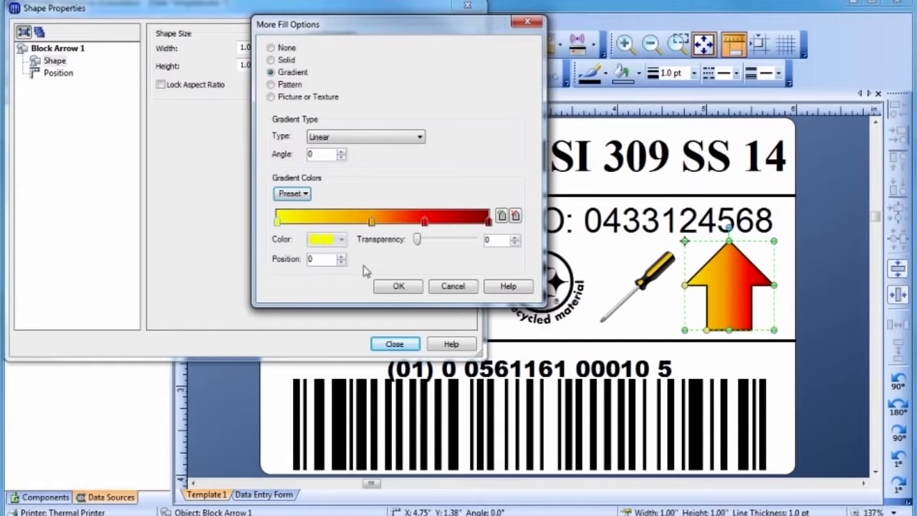
left_click(398, 287)
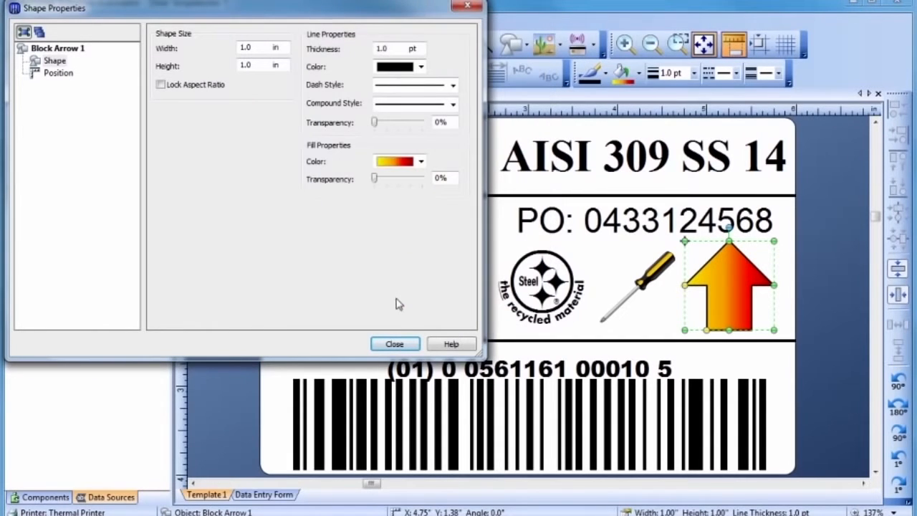
left_click(395, 344)
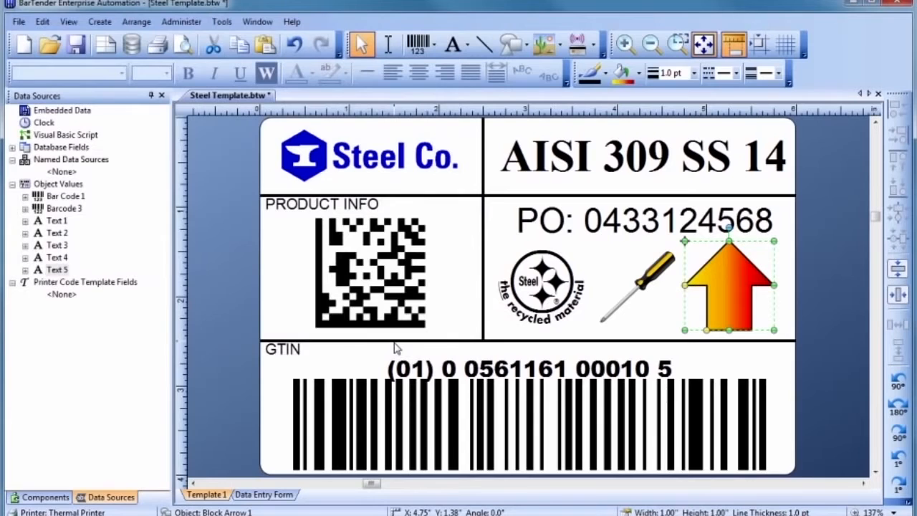
left_click(440, 328)
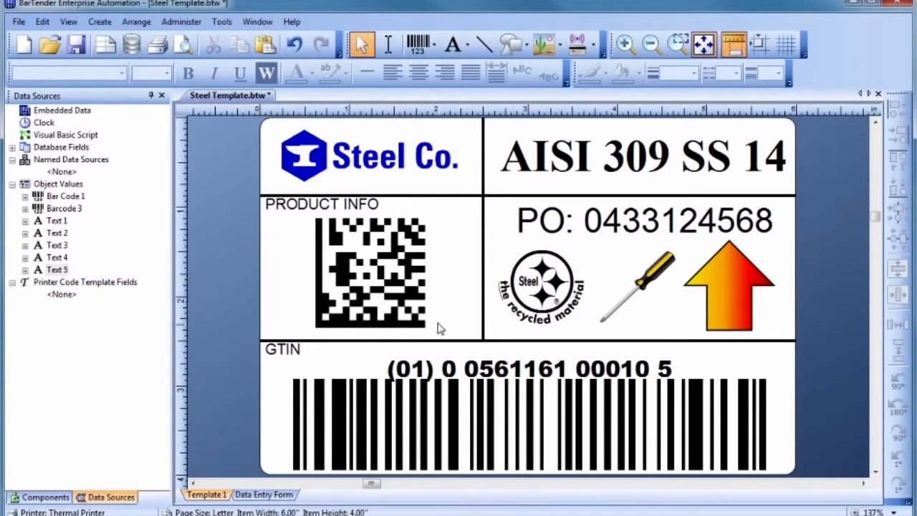